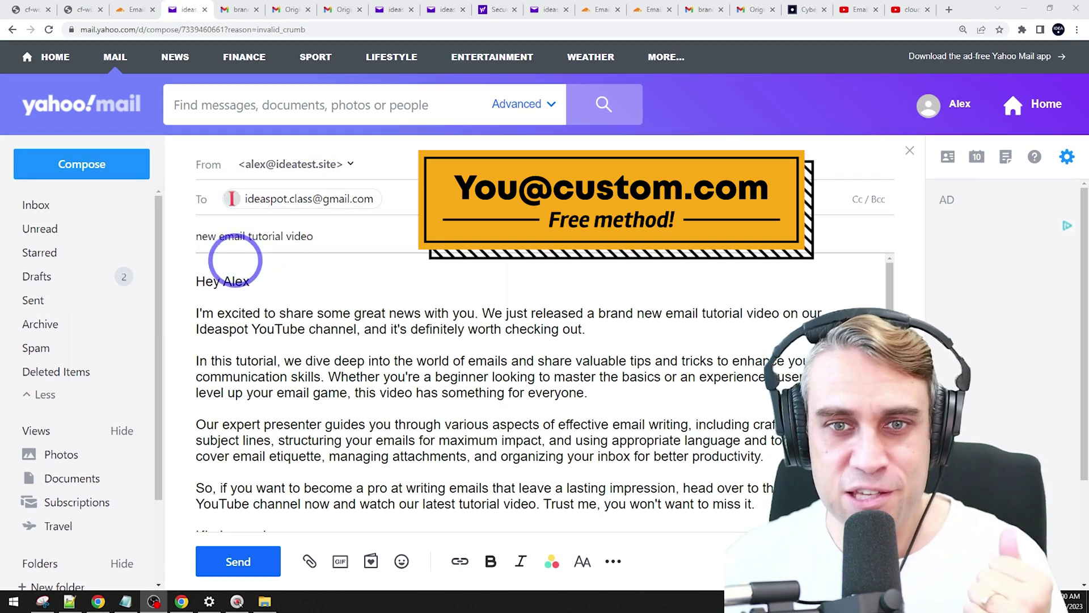
Step: Check Gmail for the 'brand new email tutorial' message sent from the custom-domain address
click(137, 8)
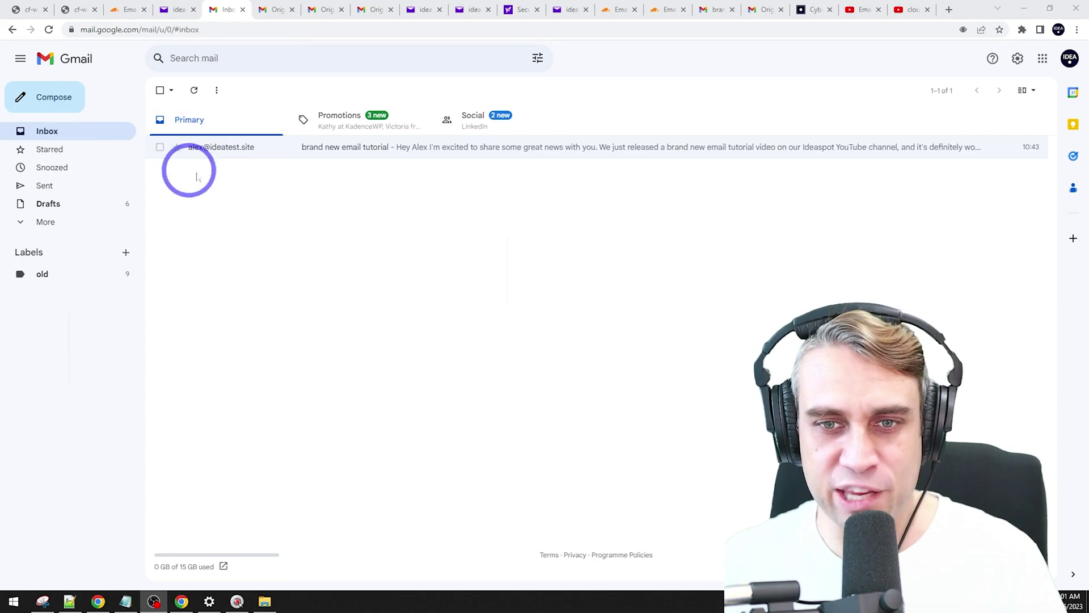
Step: Open the 'brand new email tutorial' message in Gmail and inspect its original source and headers
click(221, 151)
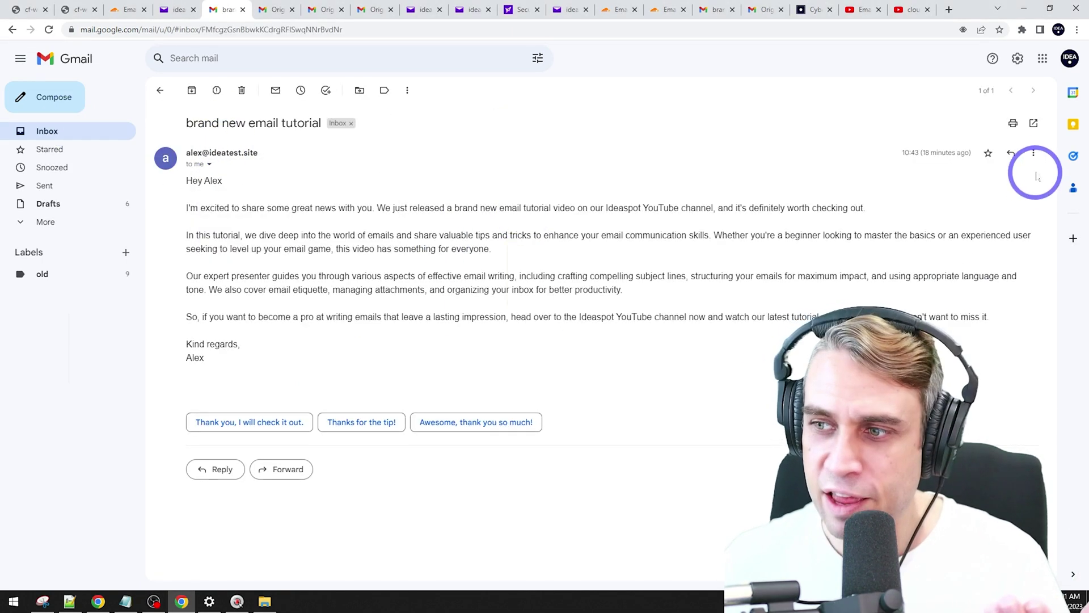
click(1034, 152)
click(944, 316)
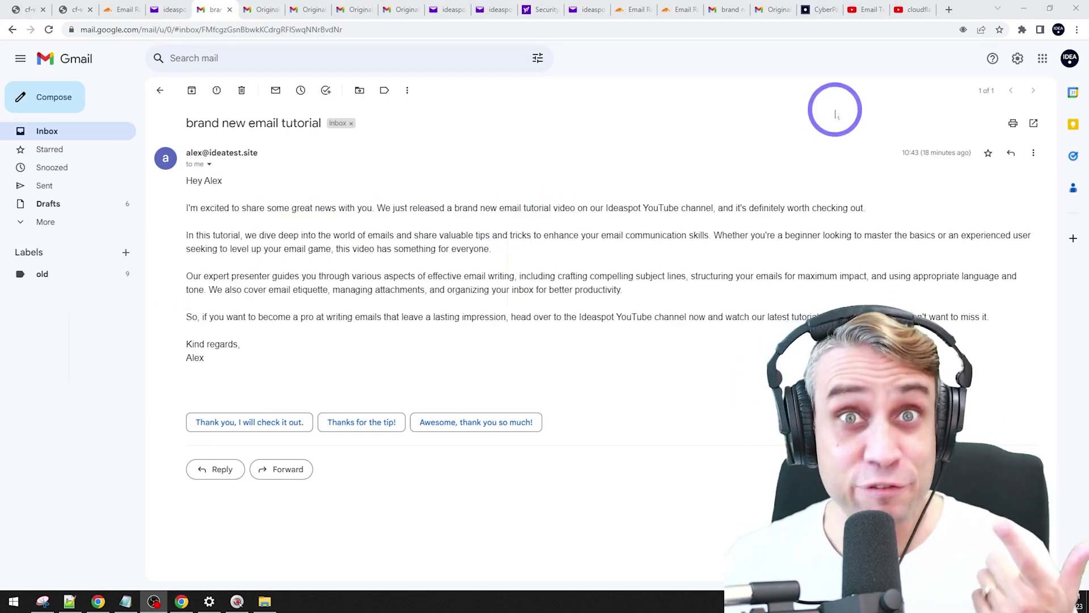
click(860, 7)
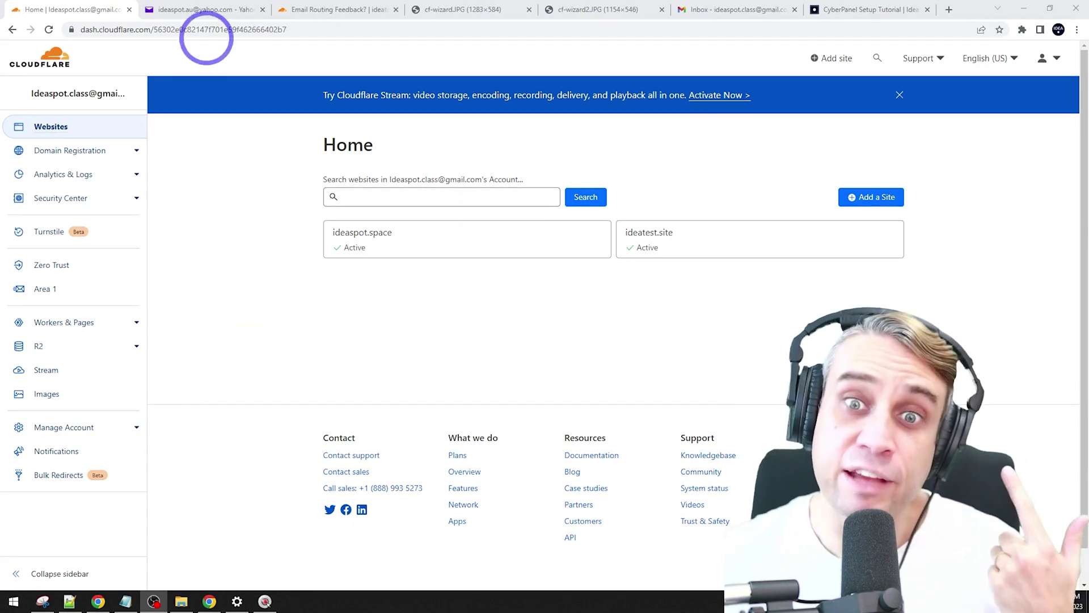
Step: From the Cloudflare dashboard home, open ideatest.site's Email Routing page
click(202, 9)
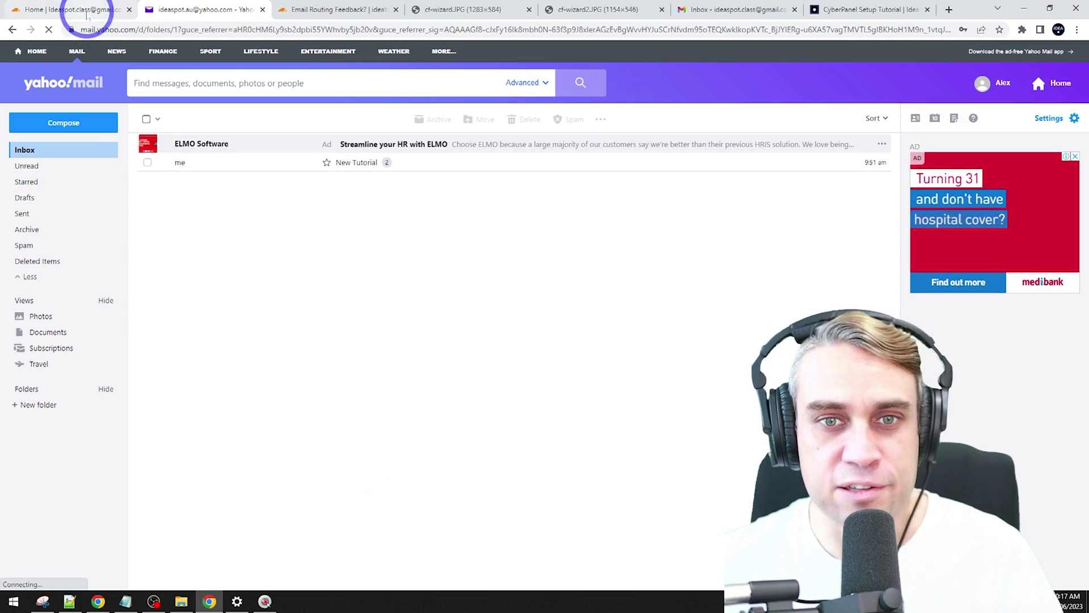
click(85, 11)
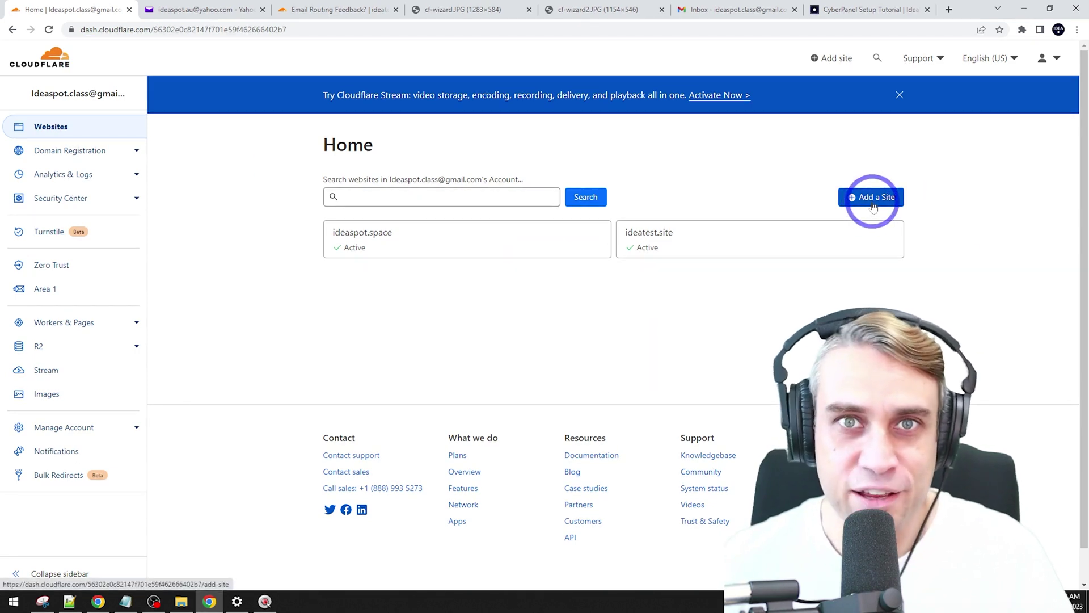
click(674, 245)
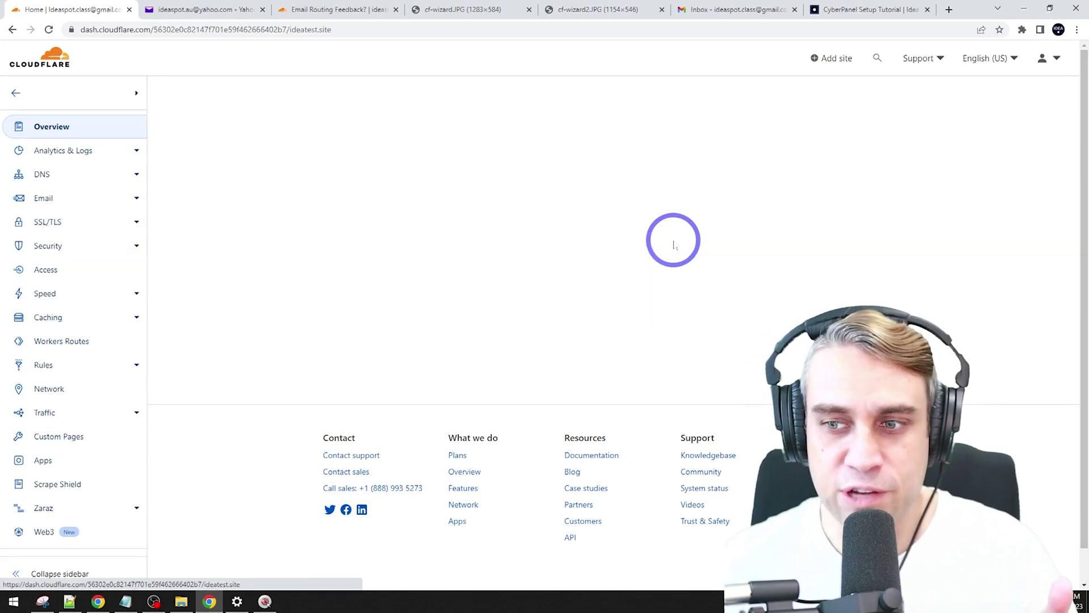
click(56, 203)
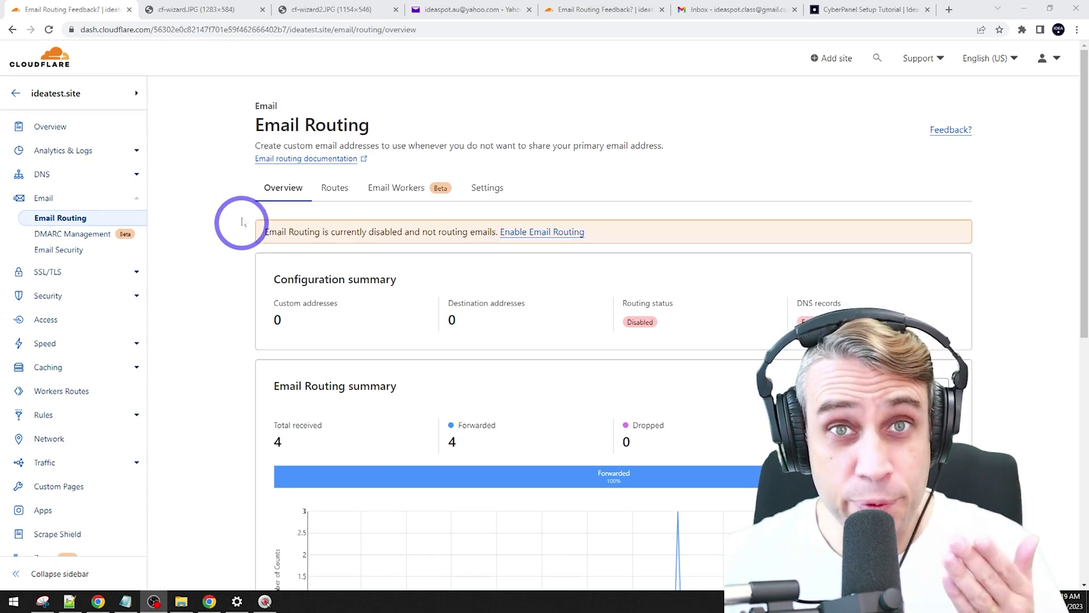
Step: Review the cf-wizard.JPG and cf-wizard2.JPG screenshots, then return to the Email Routing overview
click(171, 10)
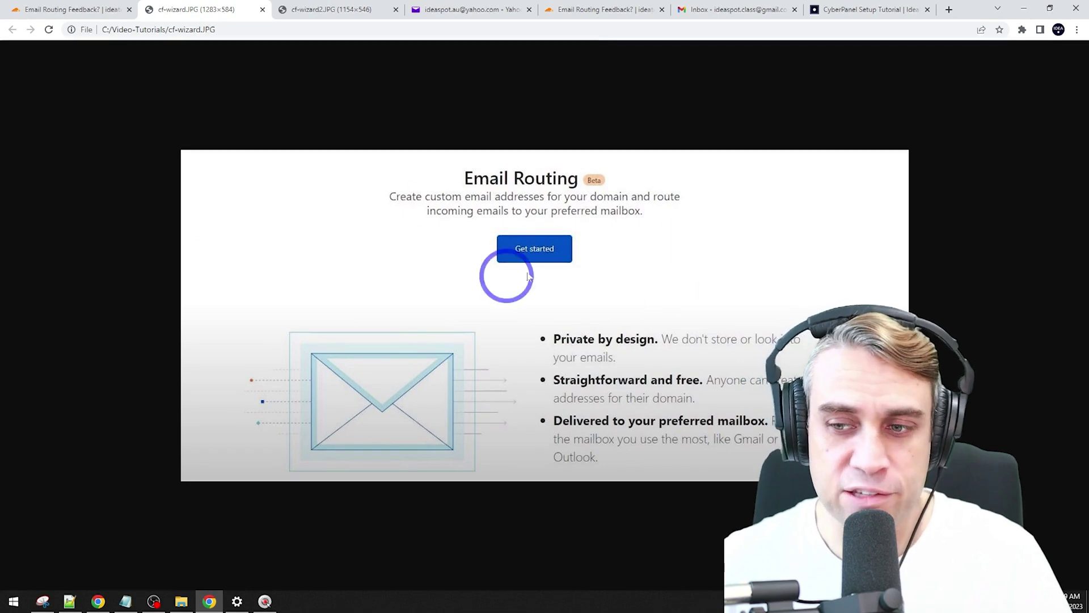
click(343, 10)
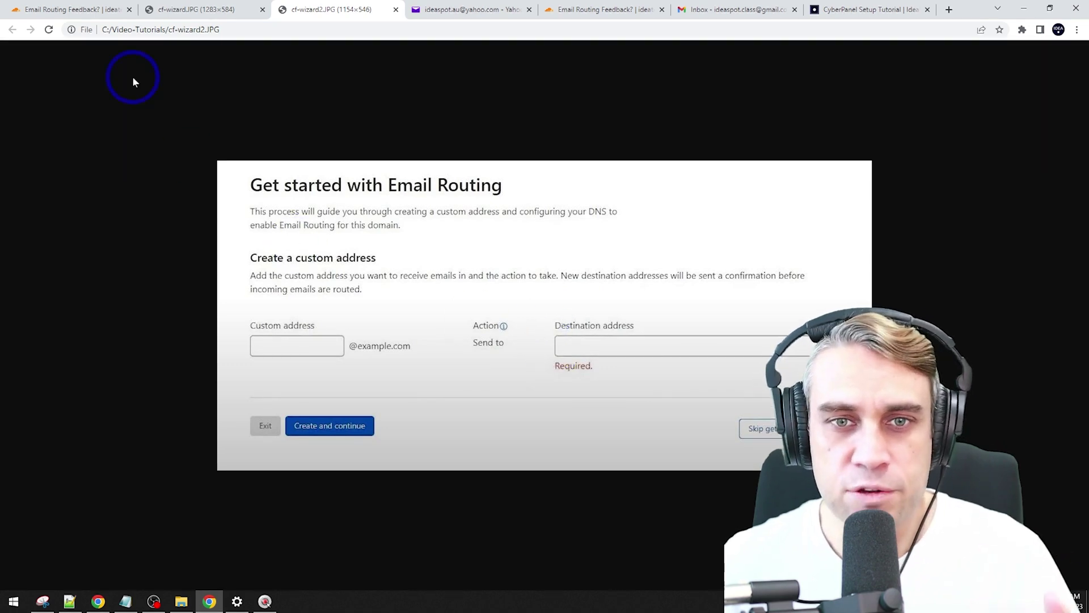
click(80, 9)
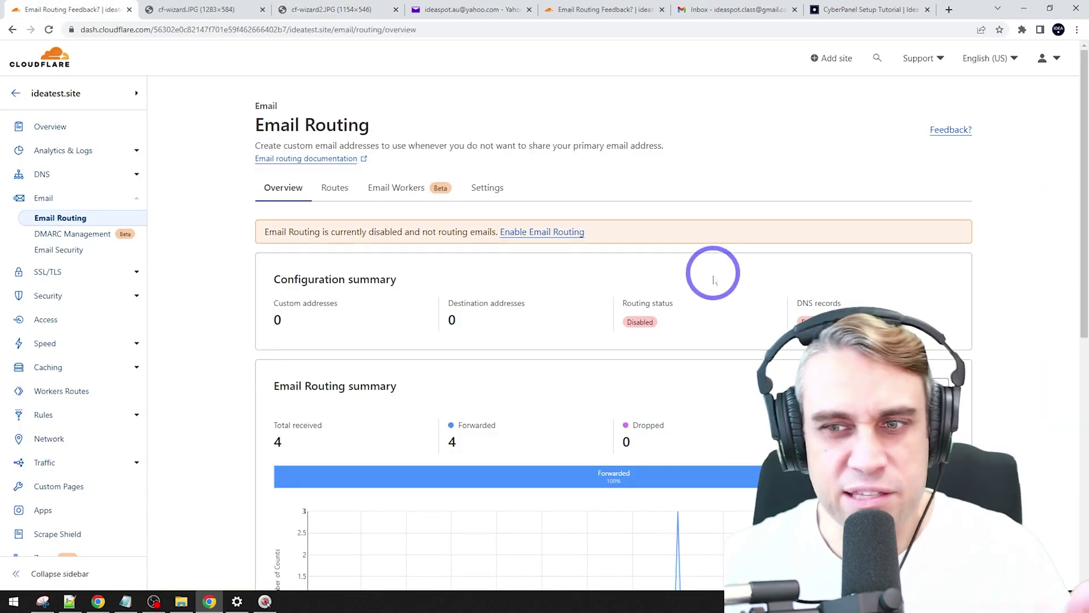
Step: Enable Email Routing for ideatest.site, adding its required MX and TXT DNS records
click(528, 232)
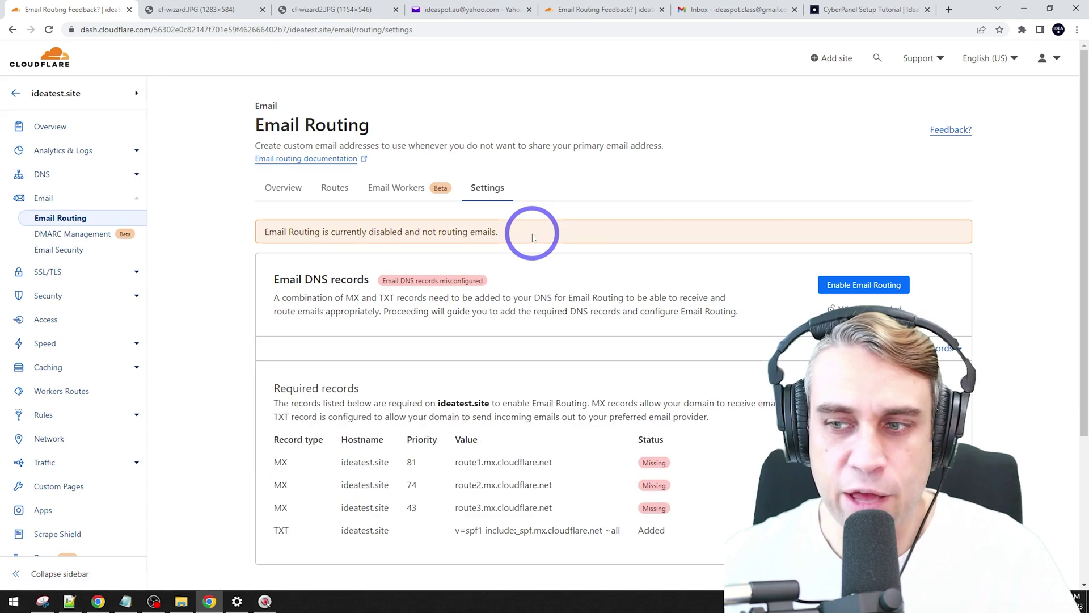
click(843, 288)
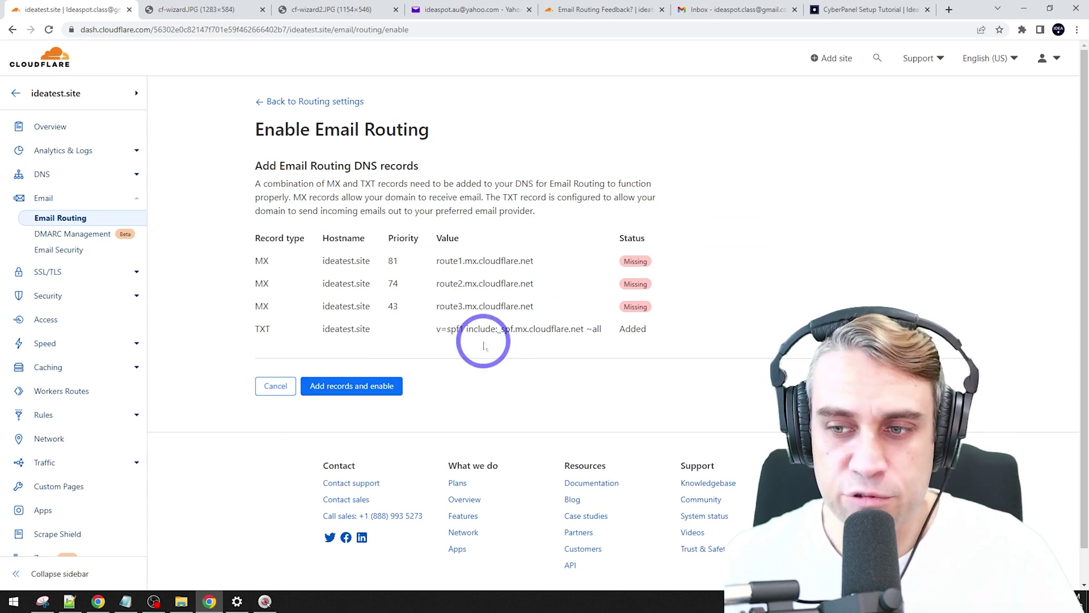
click(348, 387)
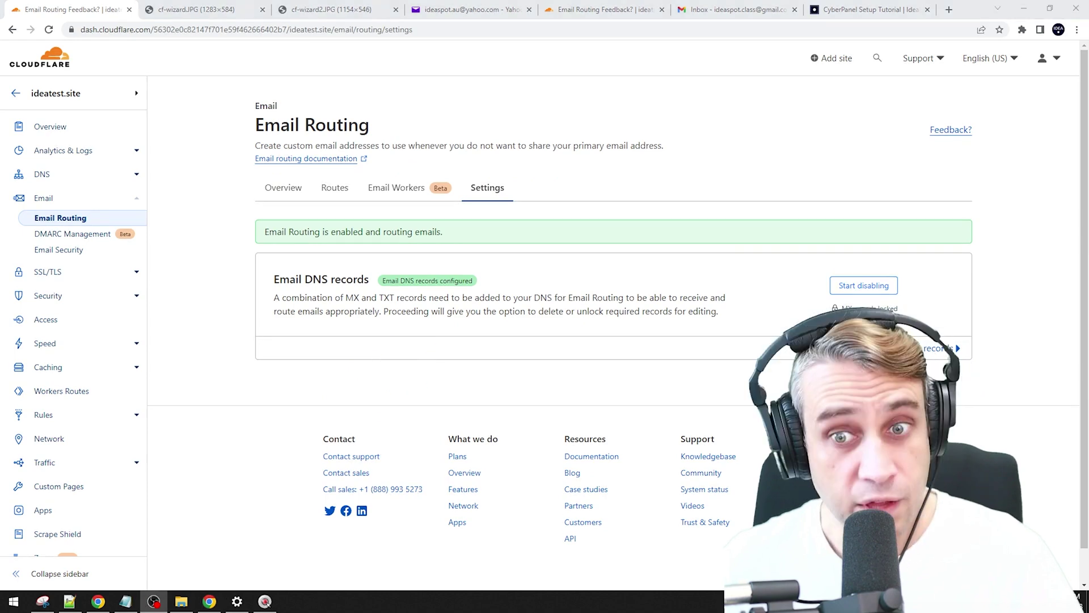
Step: Create a custom ideatest.site address that forwards to the Yahoo mailbox, and save it
click(335, 188)
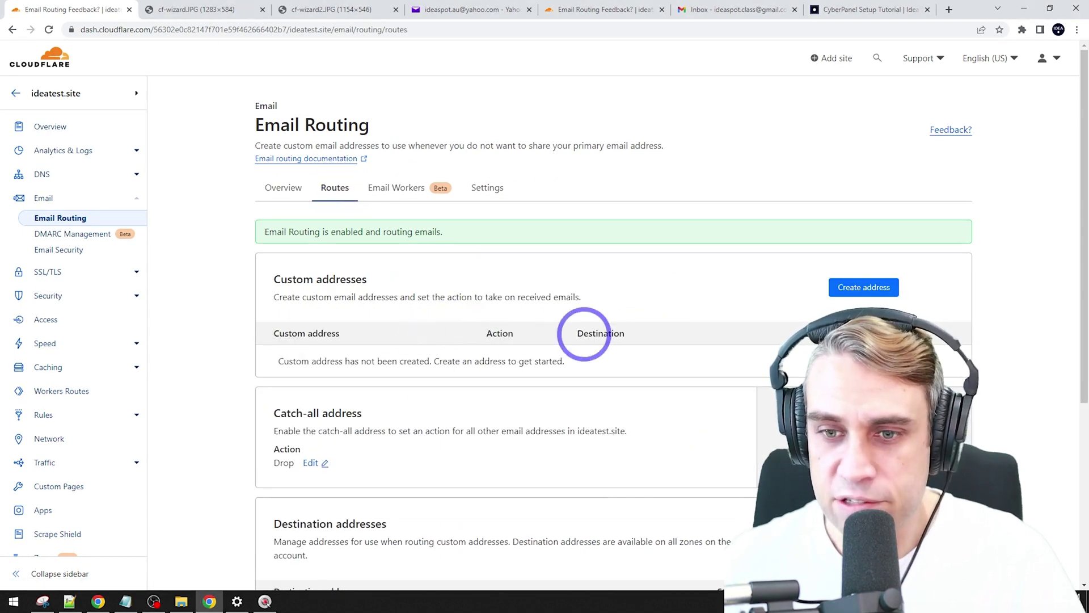
click(863, 288)
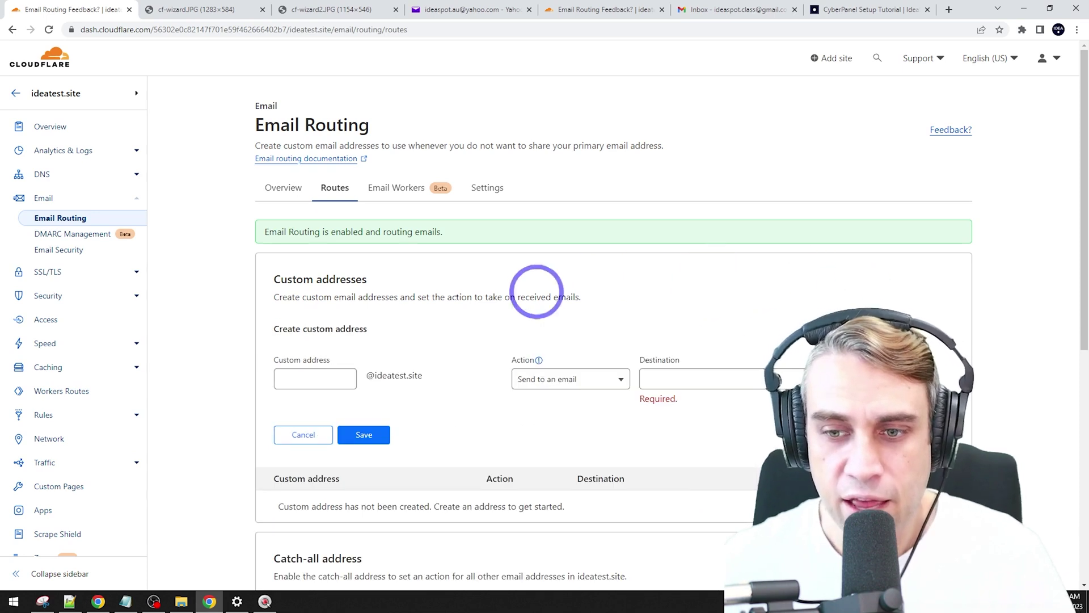
click(328, 376)
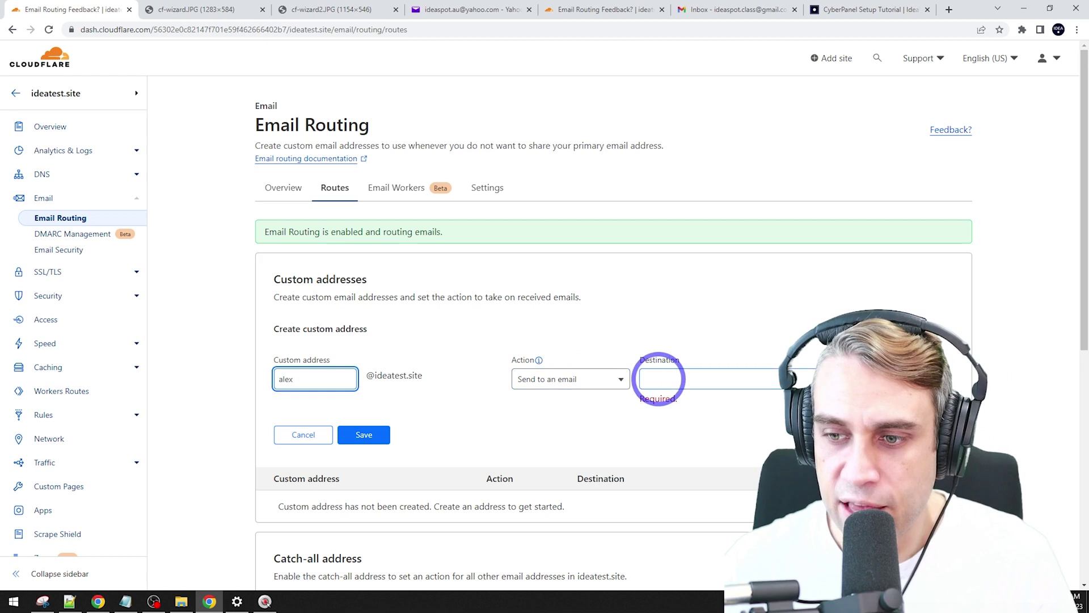
click(676, 378)
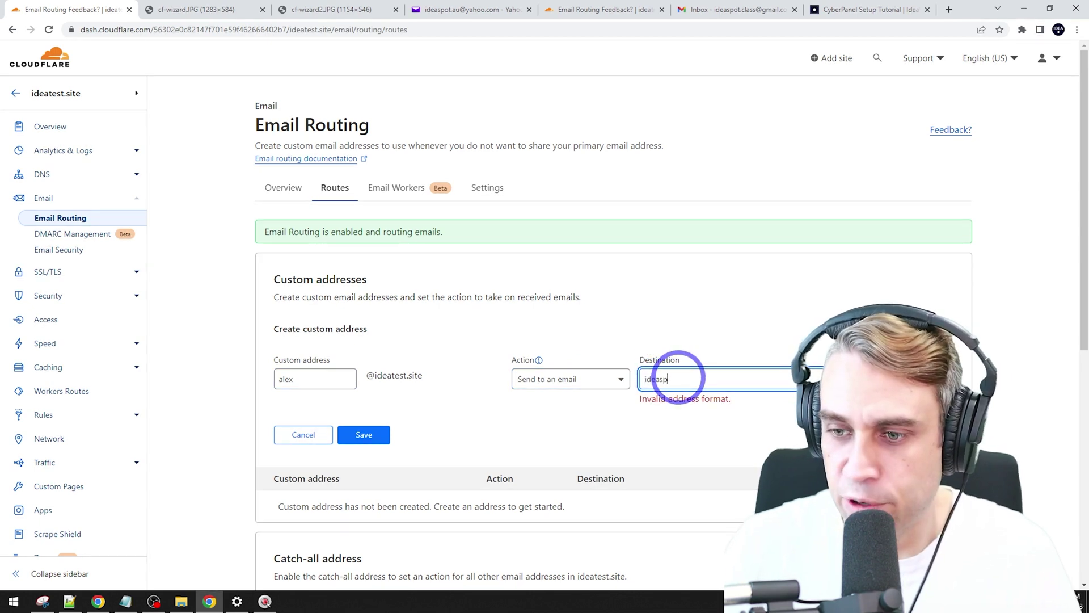
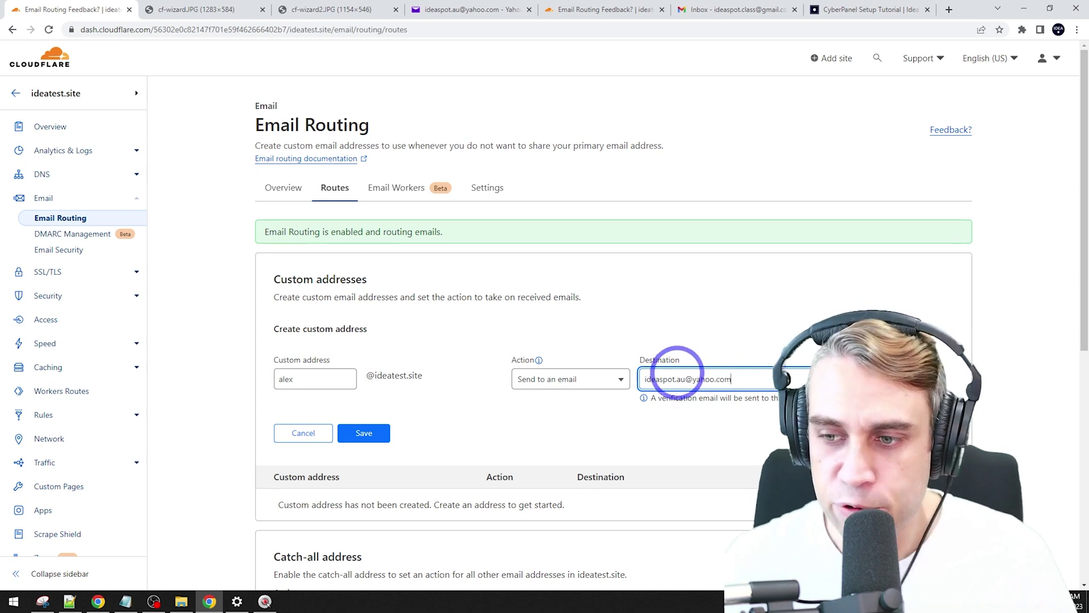
click(363, 440)
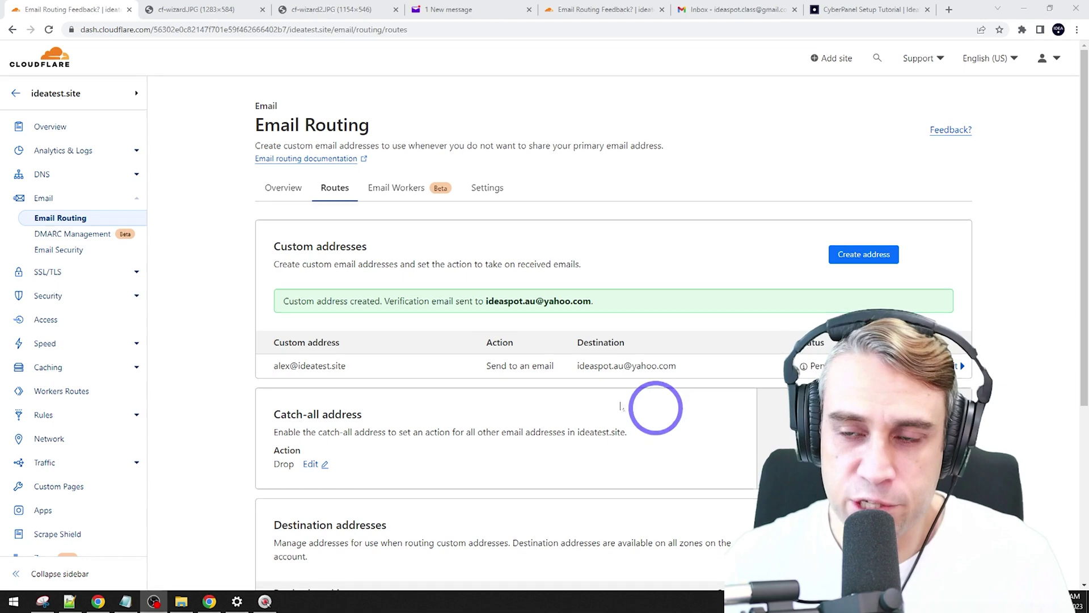
Step: Verify the Yahoo destination address using Cloudflare's verification email in Yahoo Mail
click(451, 10)
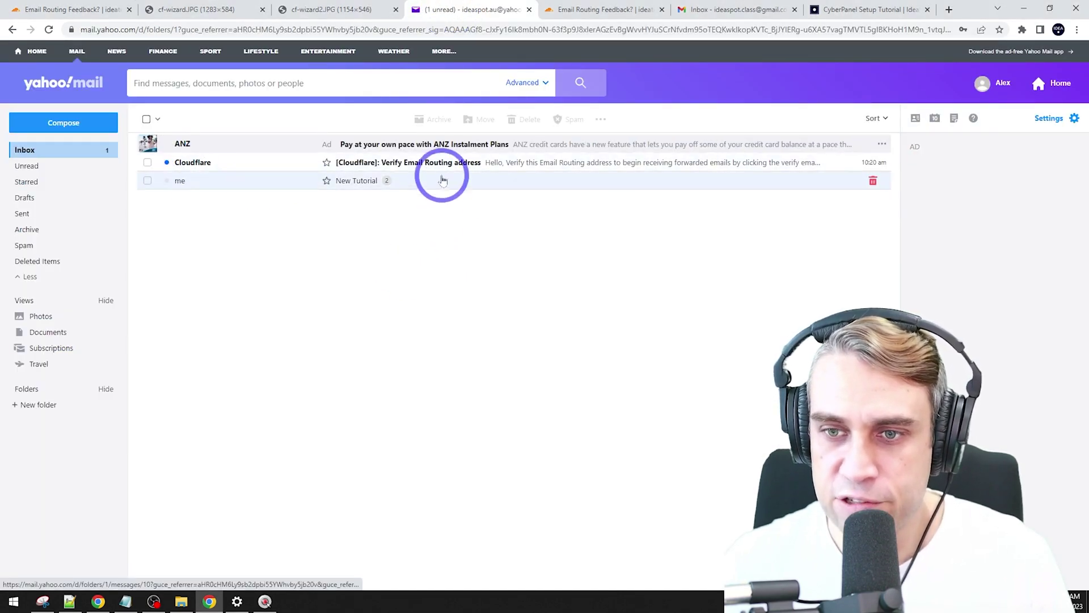
click(440, 163)
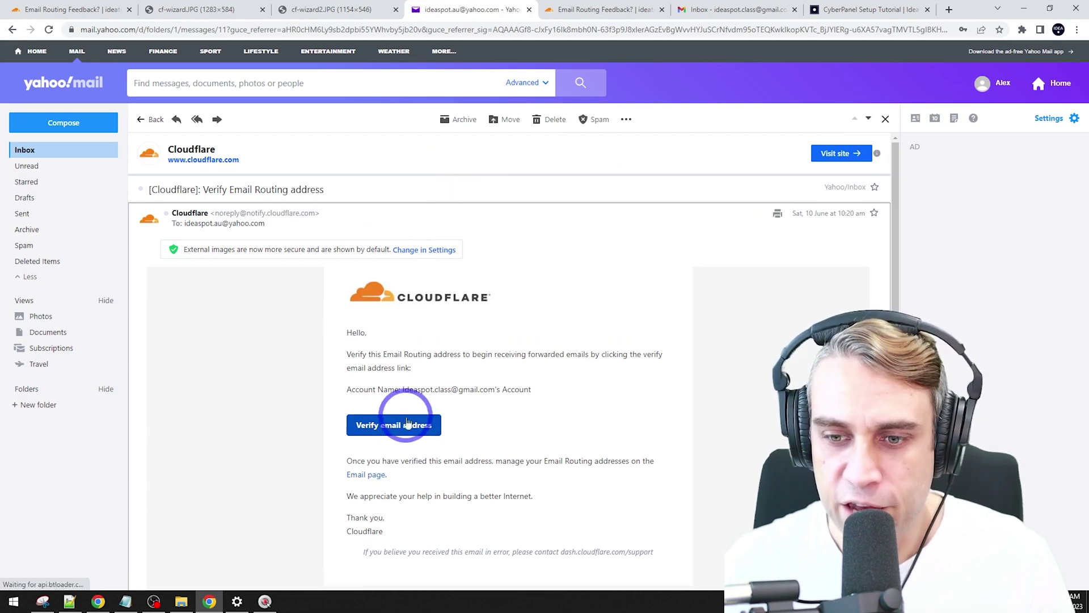
click(400, 425)
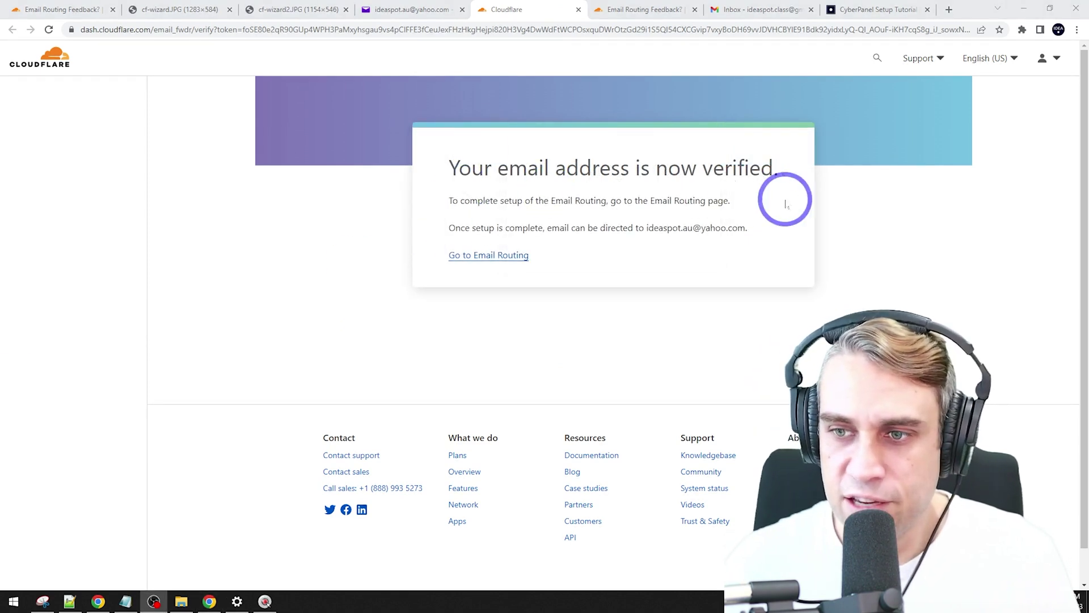
Step: Confirm ideatest.site's Email Routing overview now shows routing as Enabled
click(466, 255)
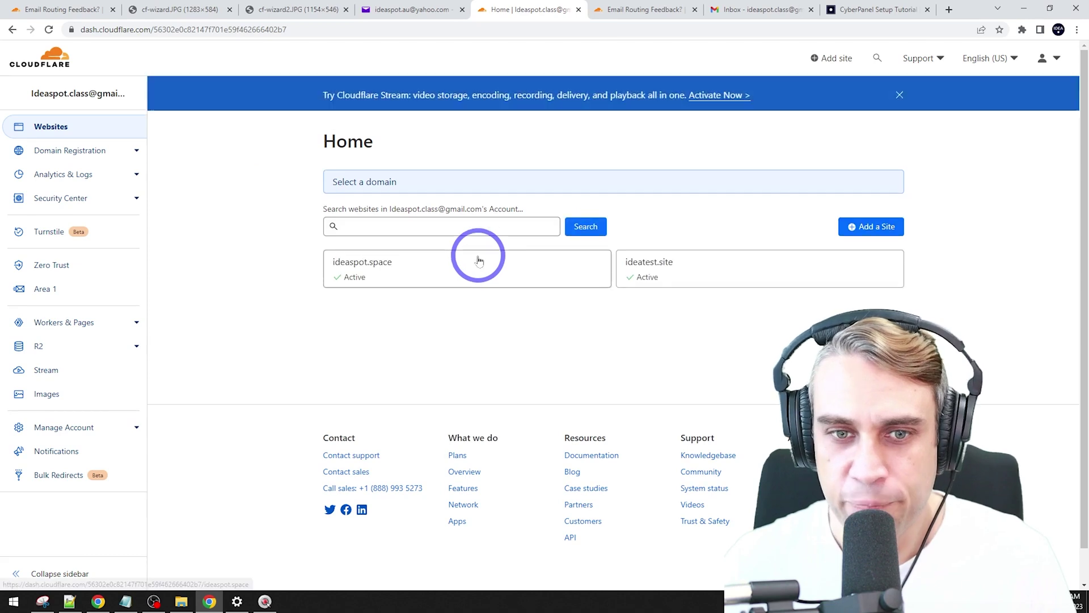
click(713, 277)
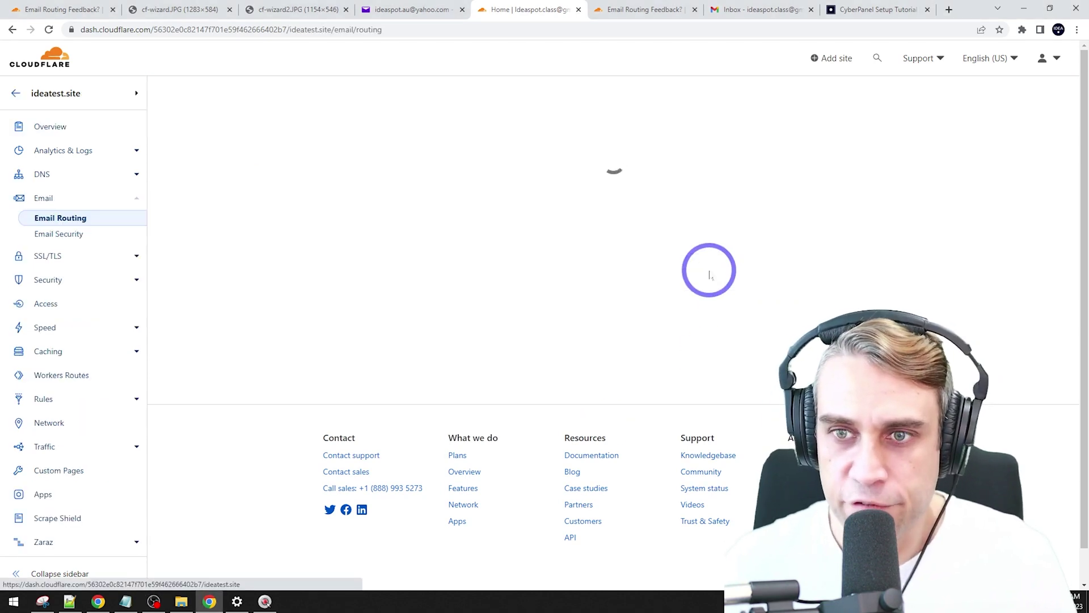
click(55, 222)
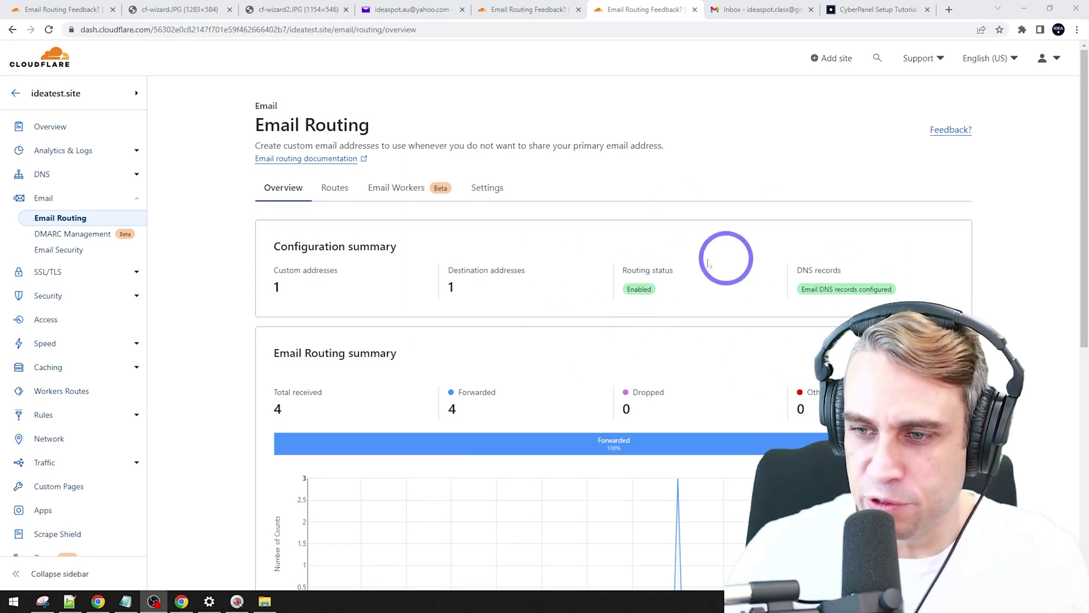
mouse_move(639, 291)
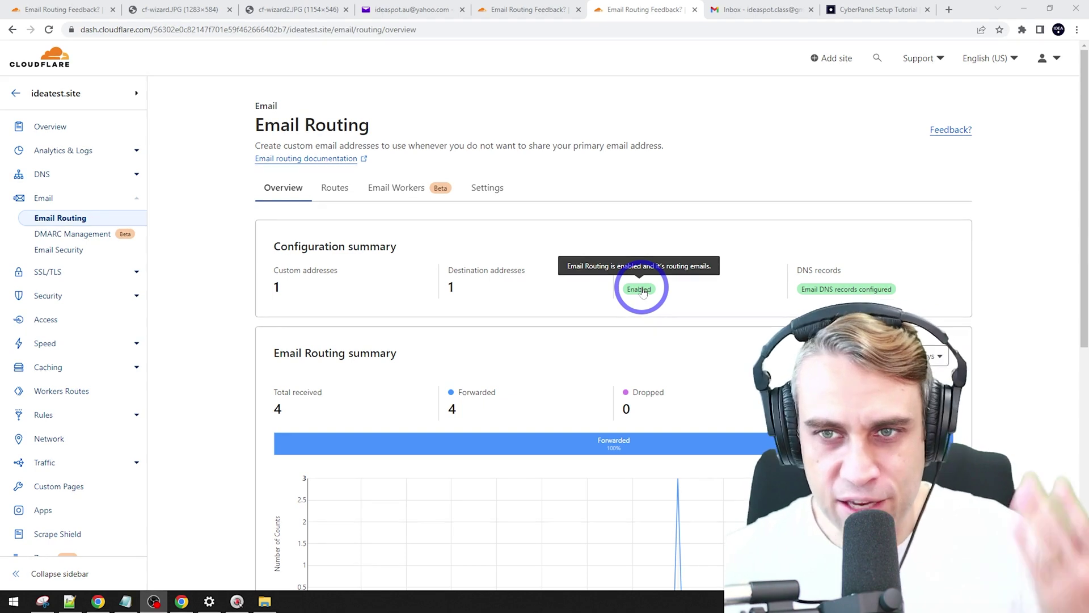
click(411, 9)
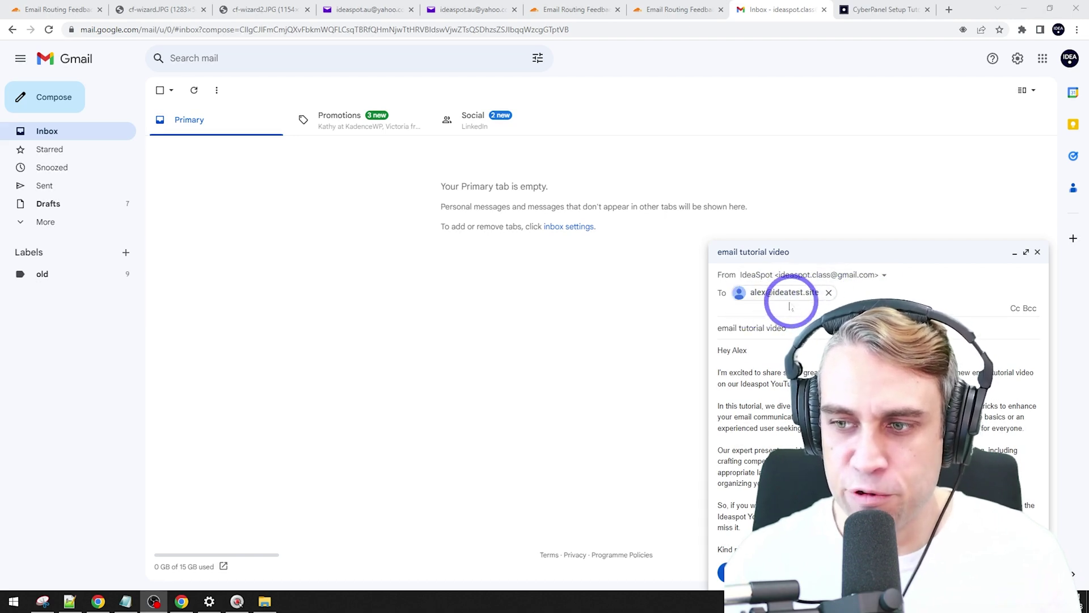
Step: Send the 'email tutorial video' message from Gmail to the ideatest.site custom address
click(738, 573)
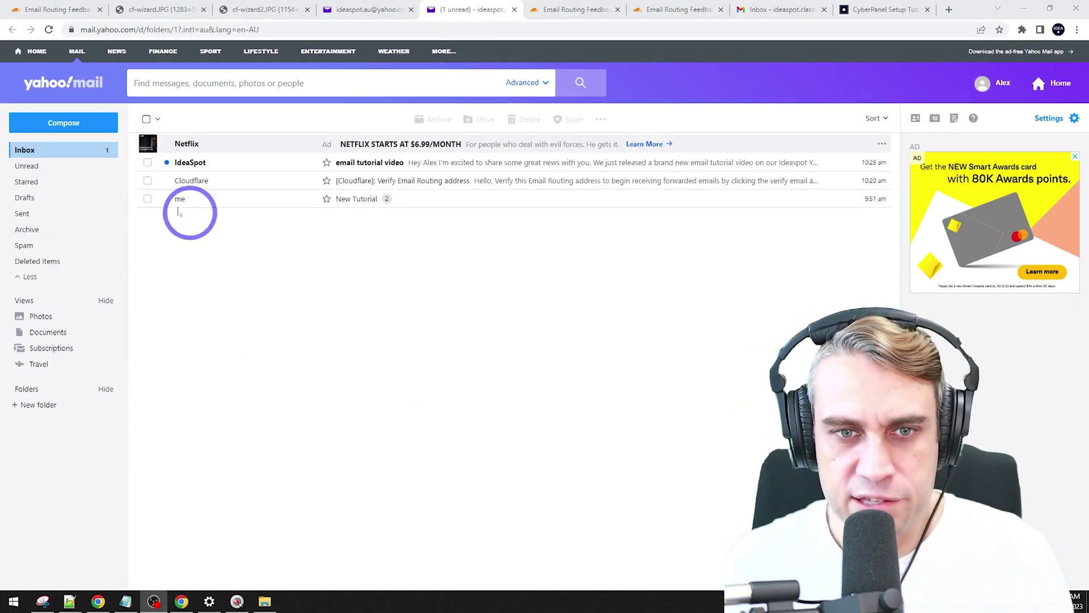
Step: Refresh the Yahoo inbox and open the forwarded 'email tutorial video' message from IdeaSpot
click(84, 152)
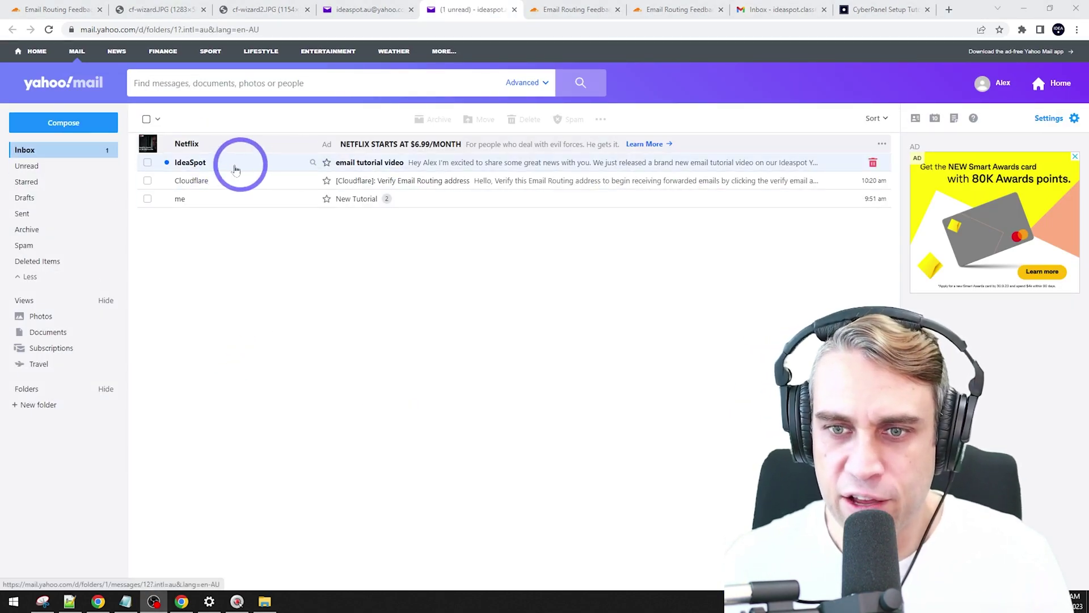
click(360, 164)
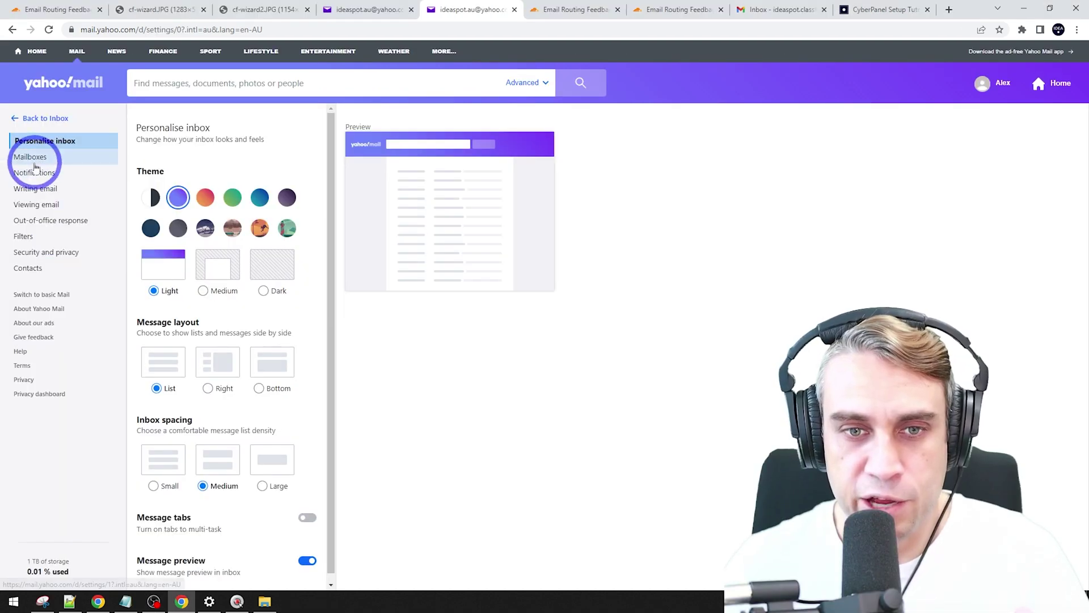
Step: Add the ideatest.site address as a send-only address in Mailboxes and request its confirmation email
click(34, 161)
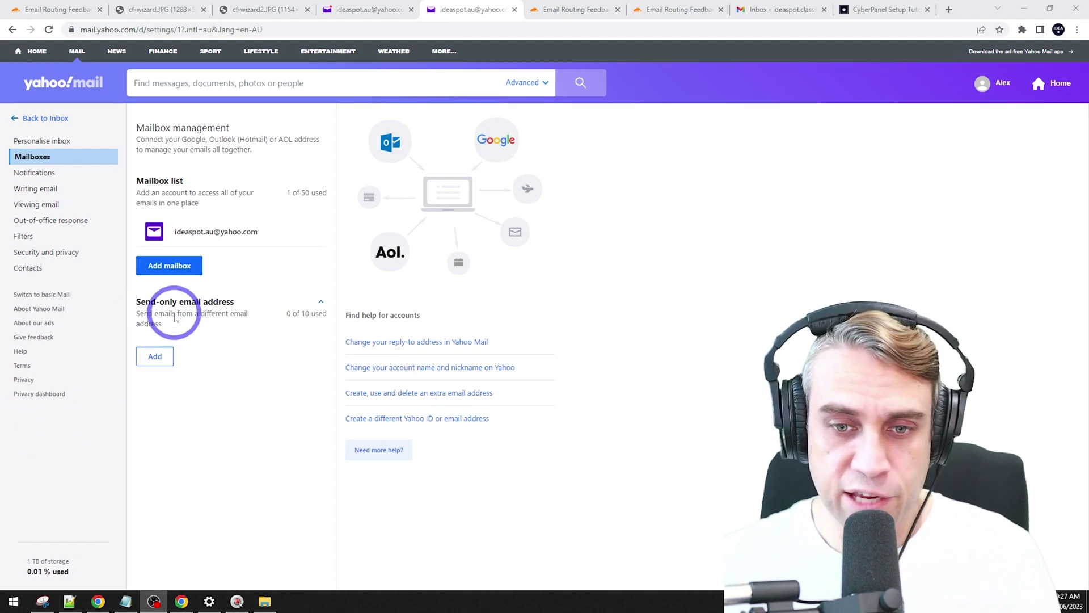
click(164, 358)
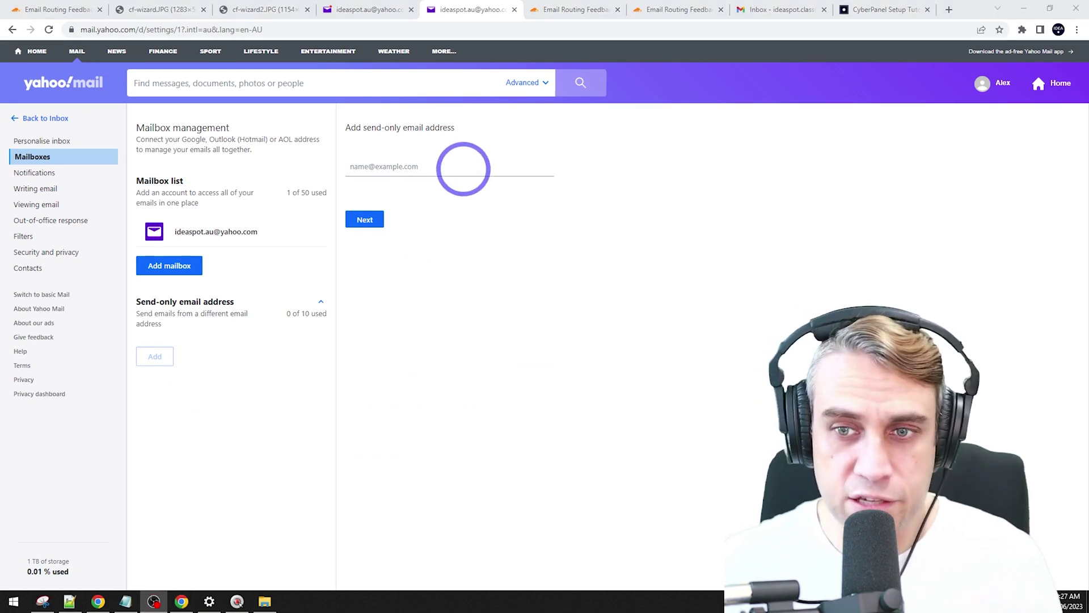
click(455, 166)
key(ctrl+v)
click(363, 221)
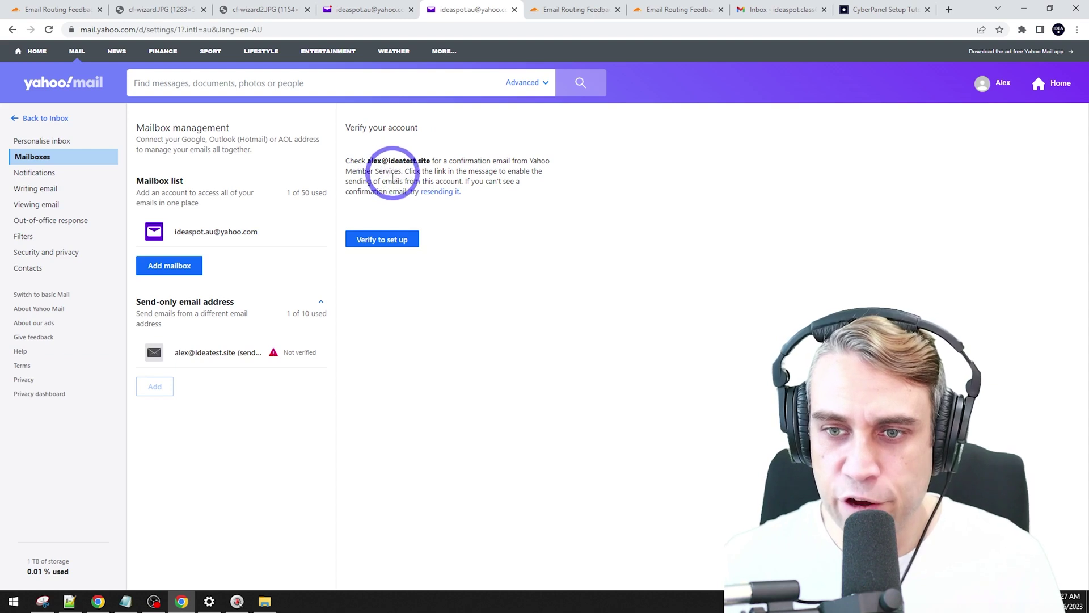
click(377, 241)
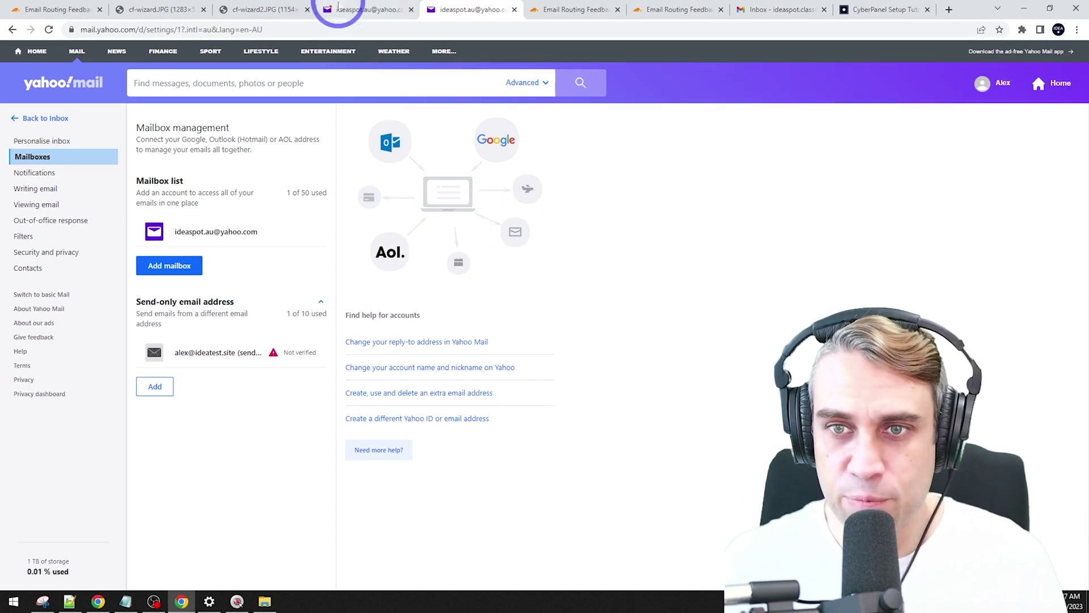
Step: Open Yahoo's 'Please verify your email address' message, follow its link, sign in, and return to account settings
click(354, 10)
click(41, 154)
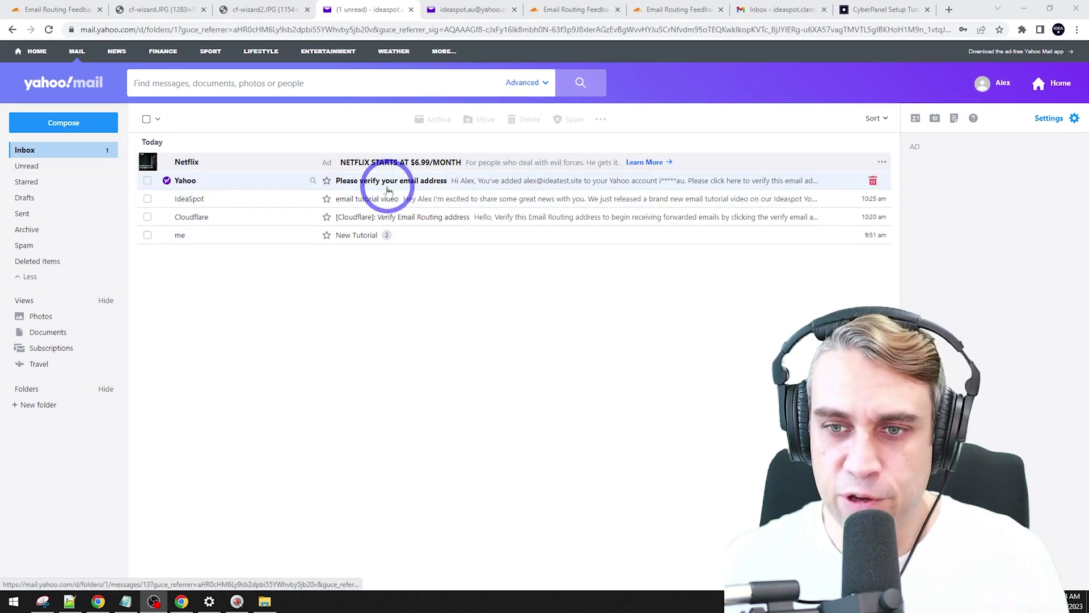
click(413, 188)
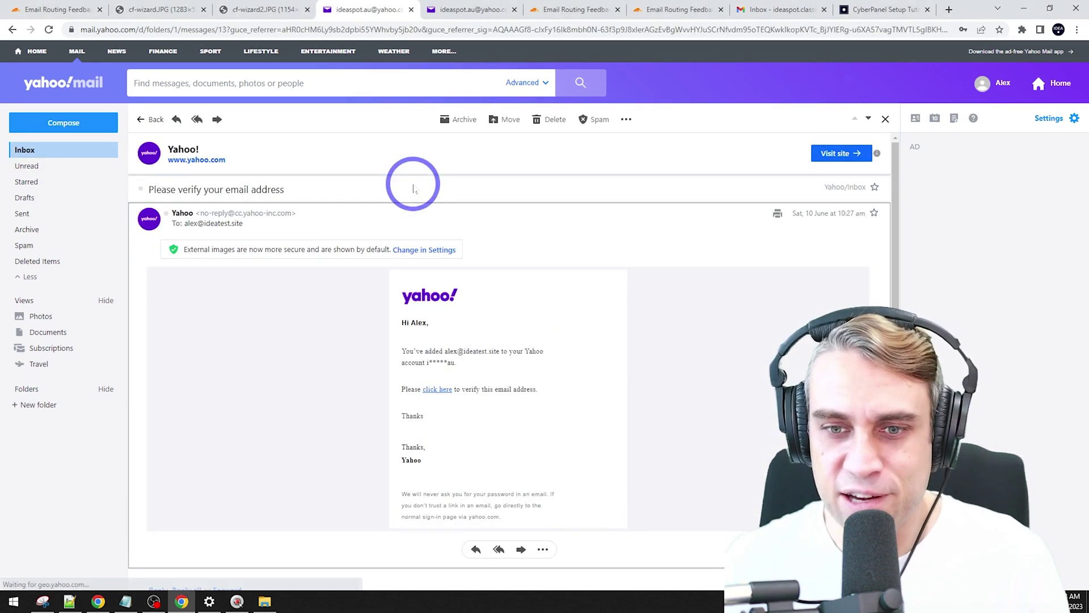
click(440, 391)
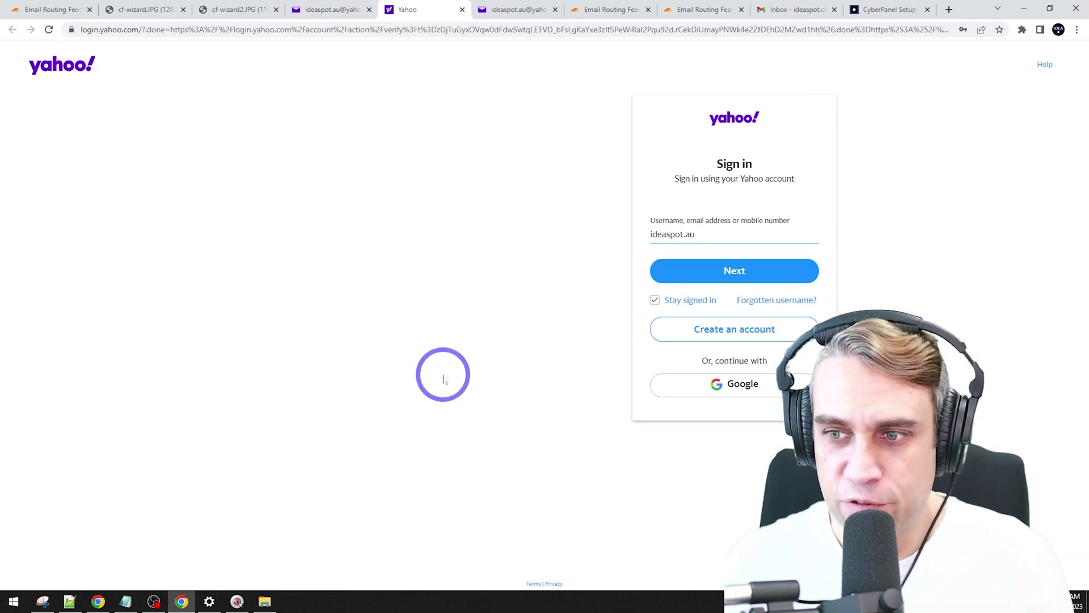
click(858, 217)
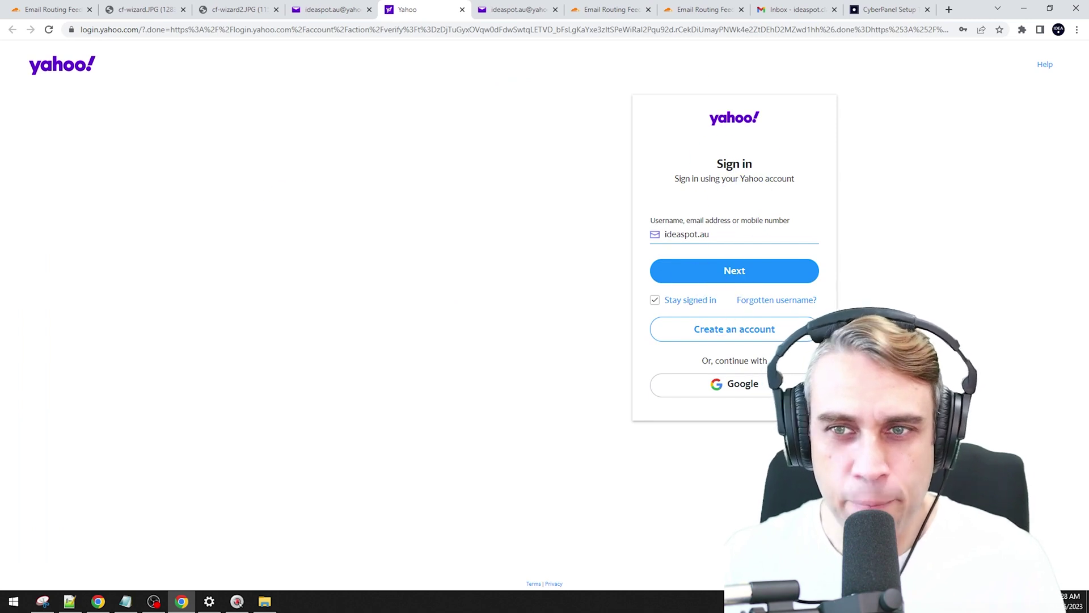
key(Return)
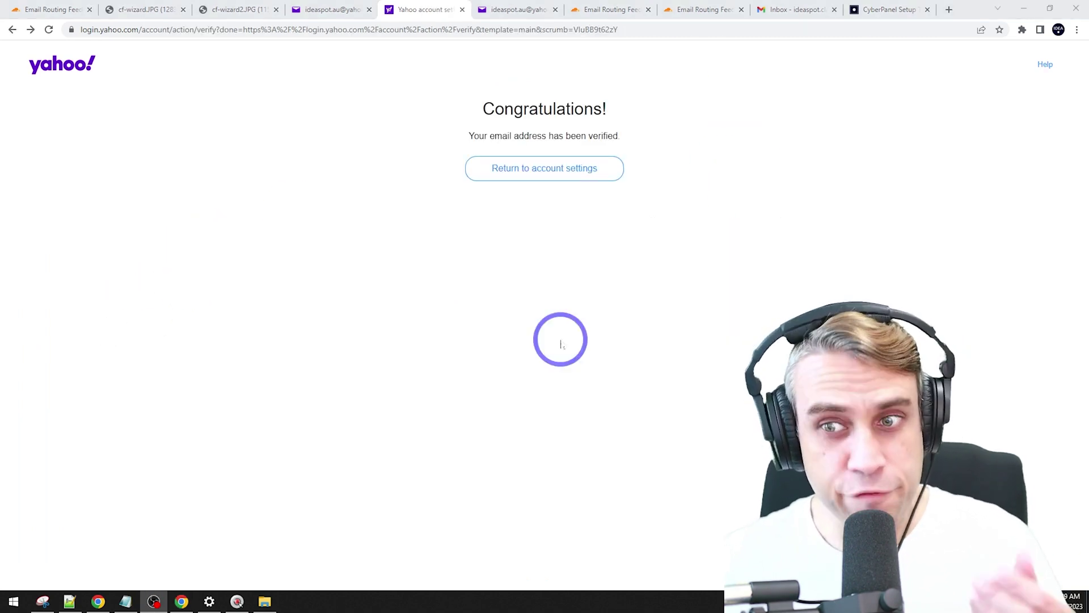
click(529, 173)
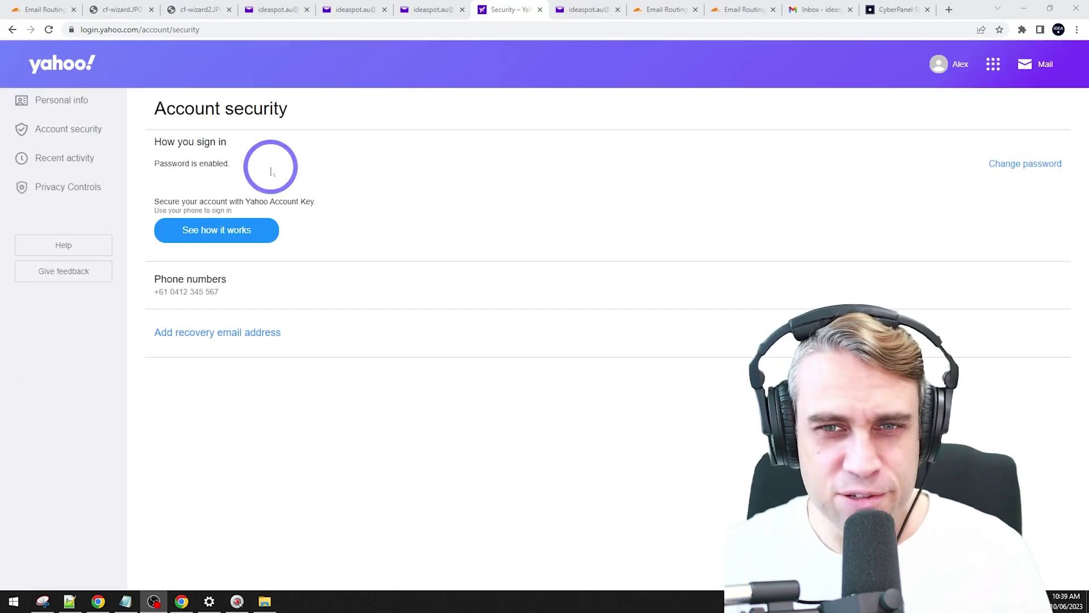
Step: Recheck the Mailboxes list to confirm the ideatest.site send-only address no longer shows Not verified
click(433, 10)
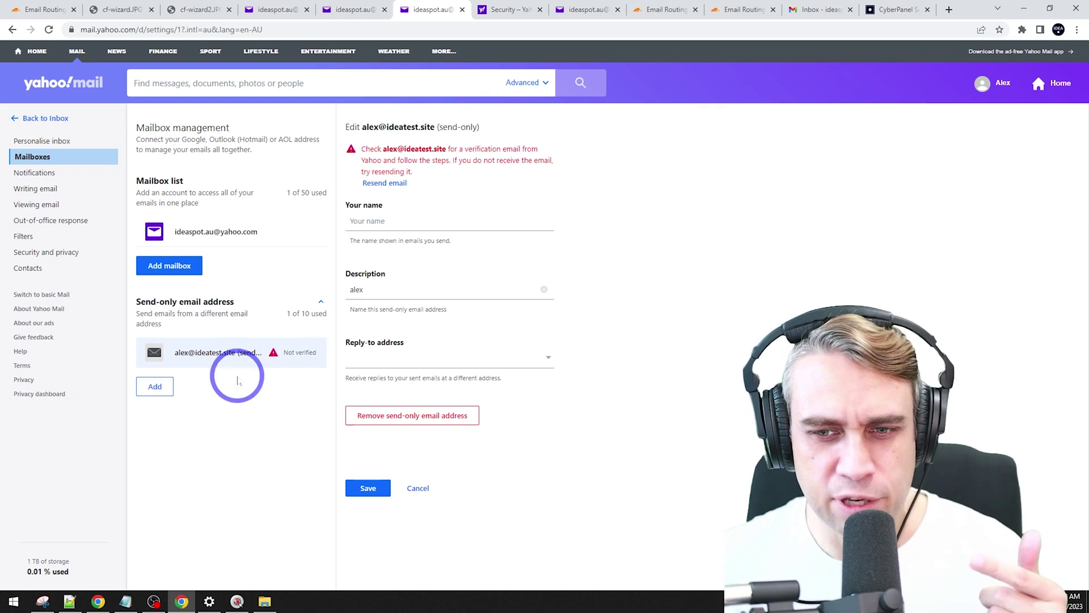
click(350, 9)
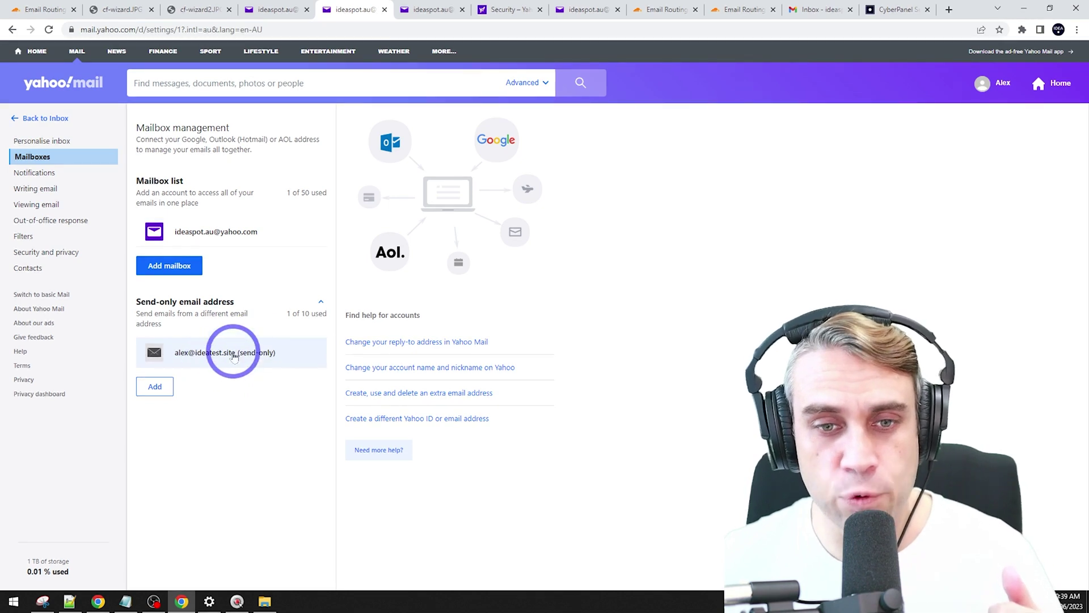
Step: Make the ideatest.site address the default sending address under Writing email
click(32, 189)
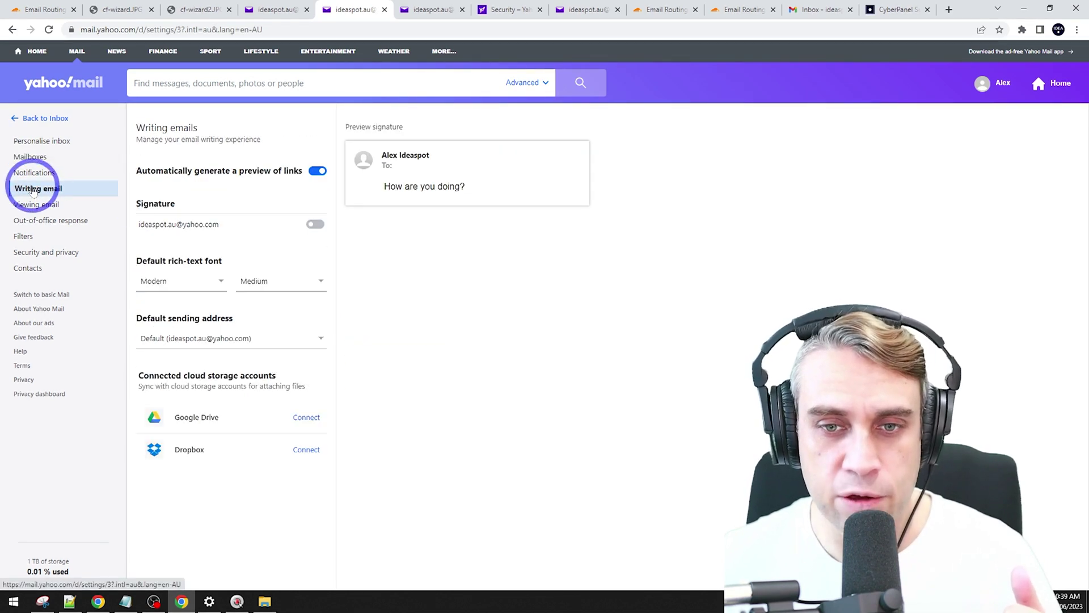
click(193, 338)
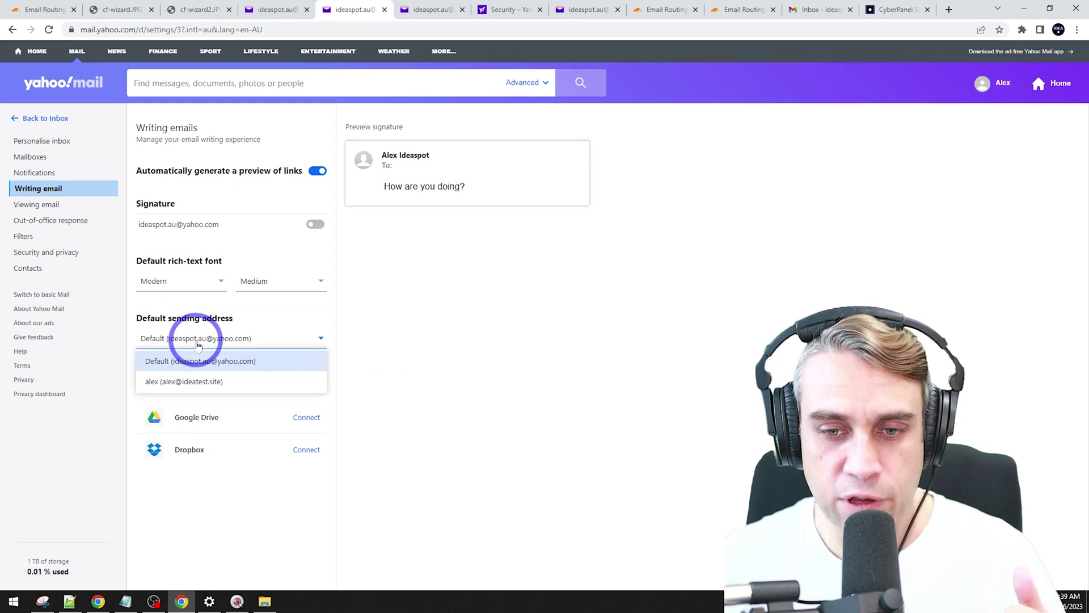
click(172, 386)
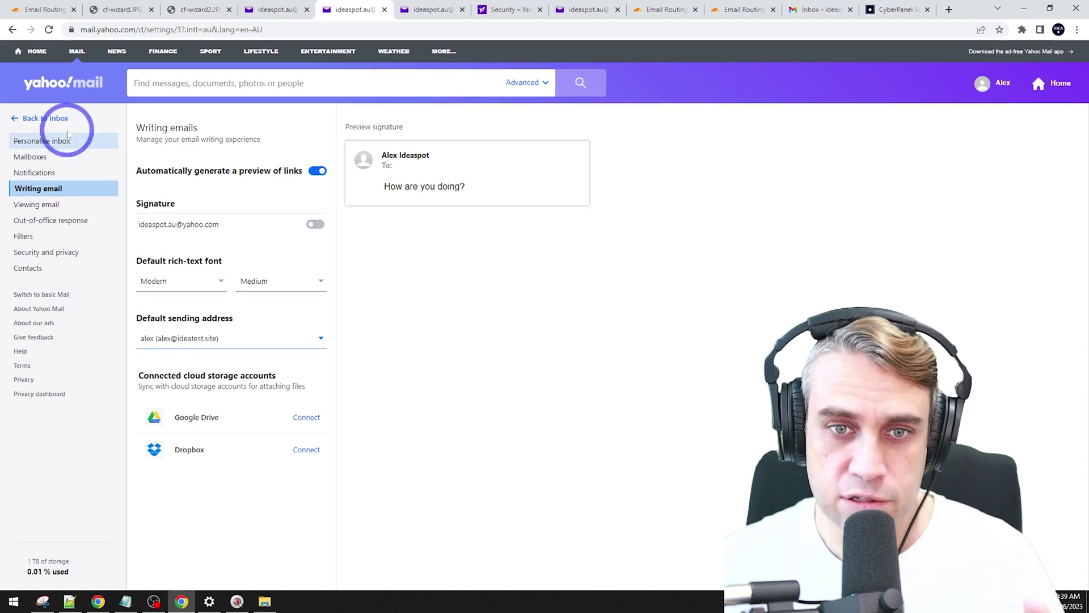
Step: Start a new draft from the inbox, then go back to Cloudflare's Email Routing page
click(44, 110)
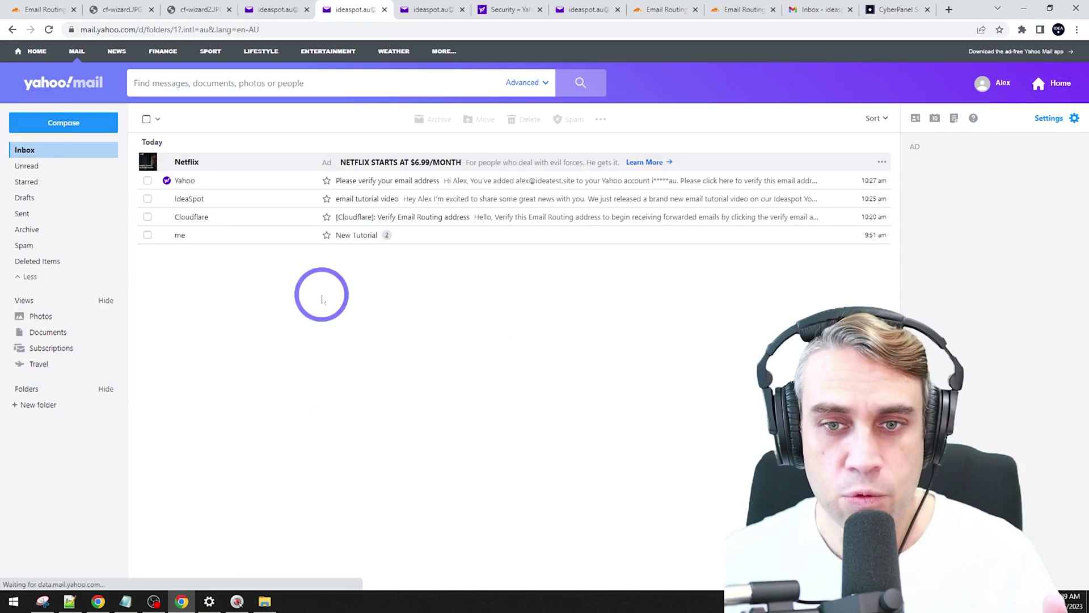
click(41, 122)
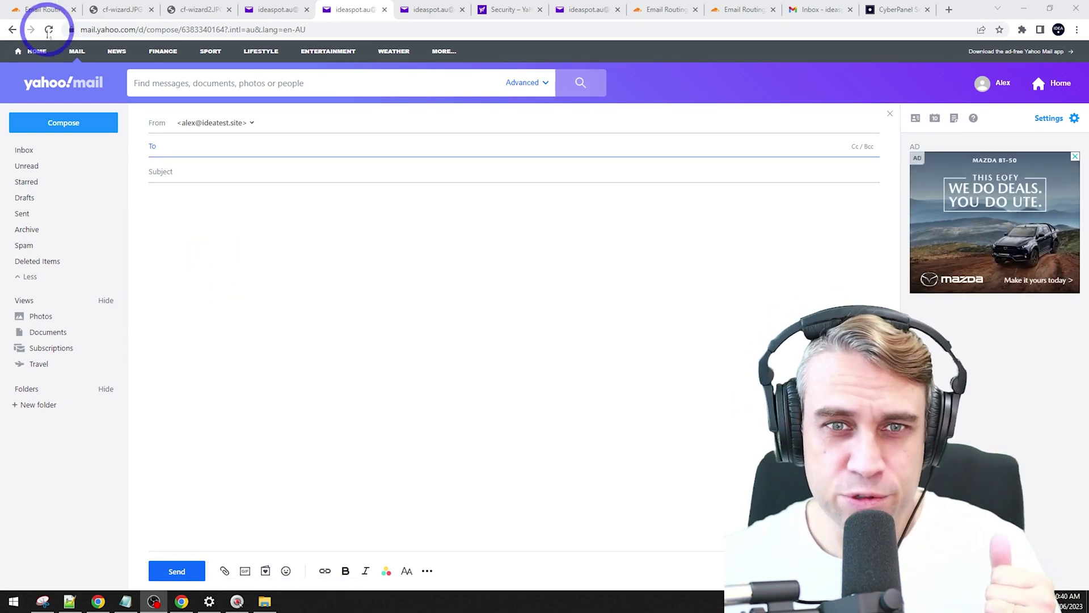
click(50, 14)
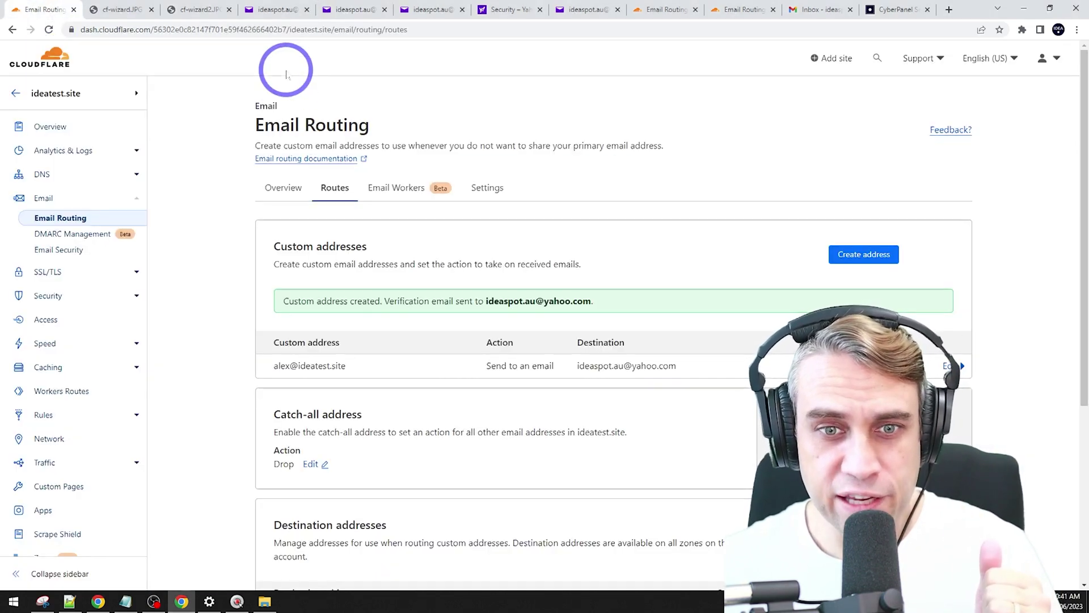
Step: Begin a new TXT record in ideatest.site's DNS records
click(42, 175)
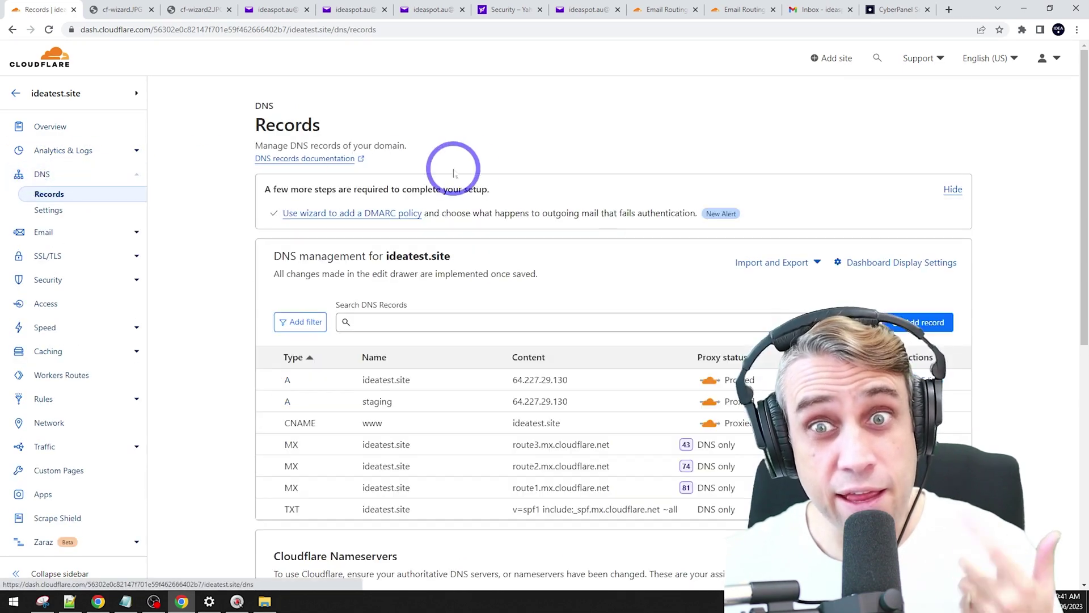
scroll(651, 224, down, 2)
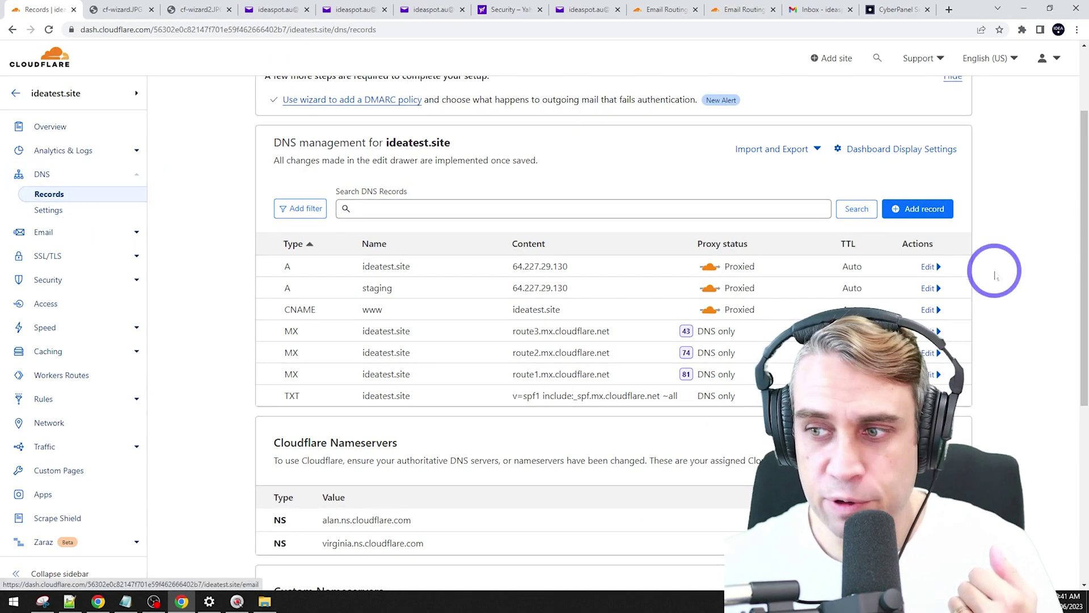
click(894, 219)
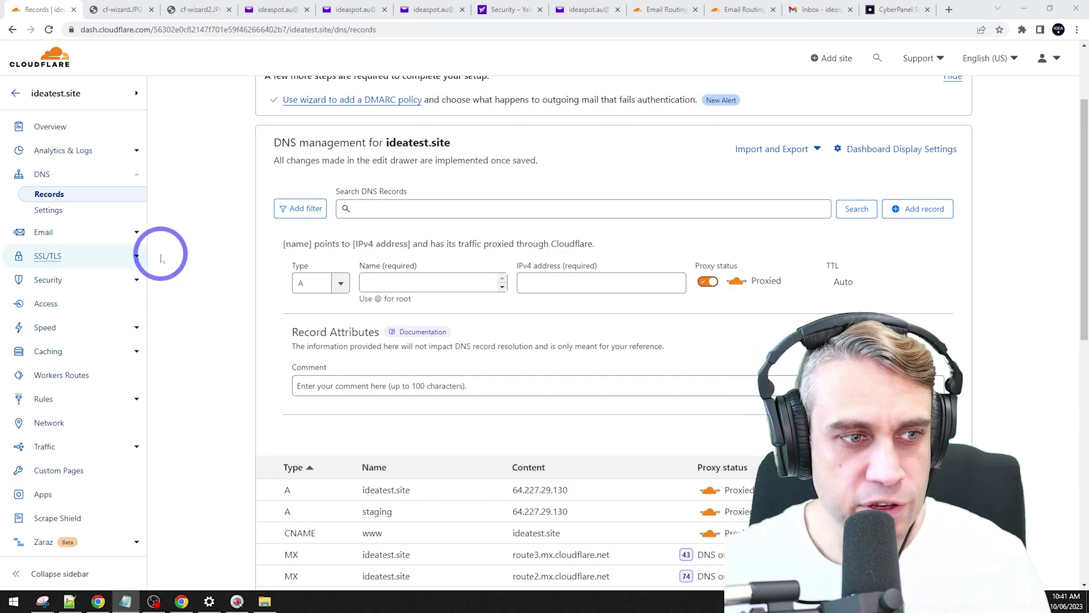
click(340, 283)
scroll(317, 363, down, 3)
scroll(318, 363, down, 2)
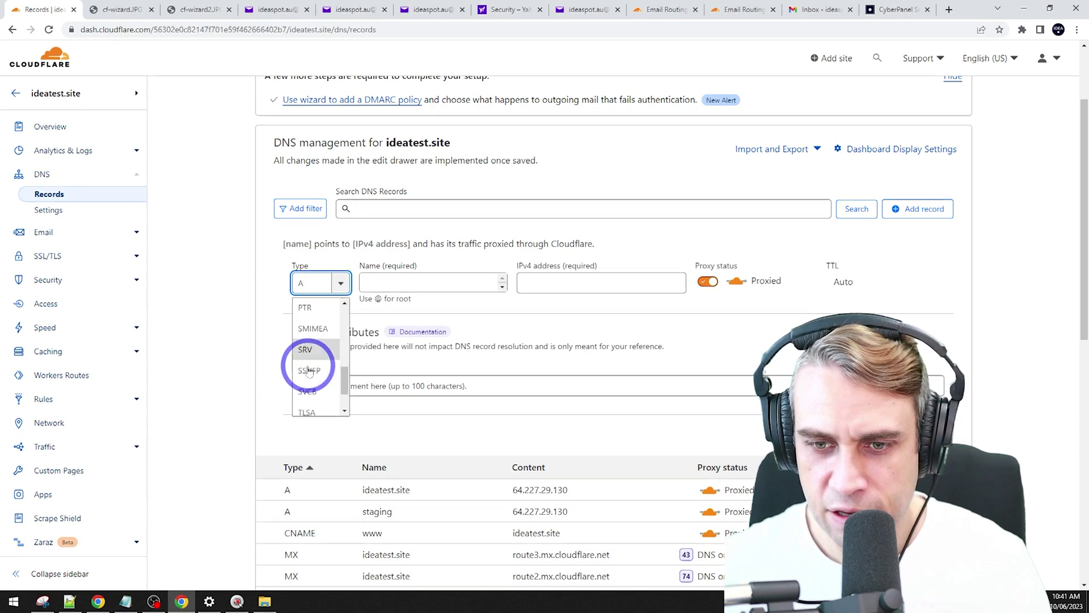
click(307, 385)
Step: Name the record _dmarc, give it content v=DMARC1; p=none, and save it
click(425, 284)
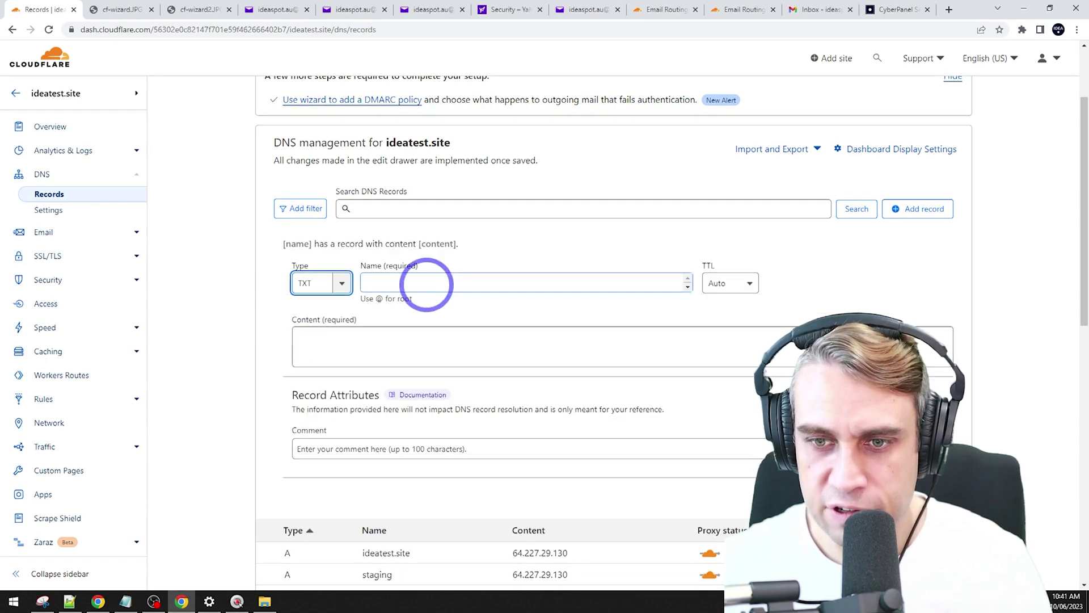
text(_dmarc)
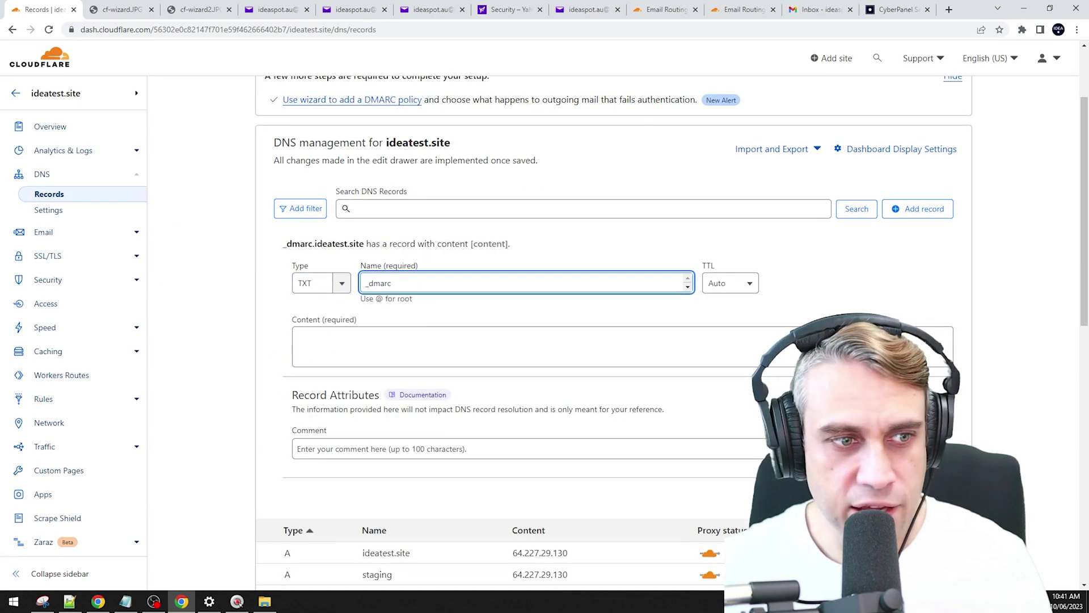
key(alt+Tab)
click(153, 329)
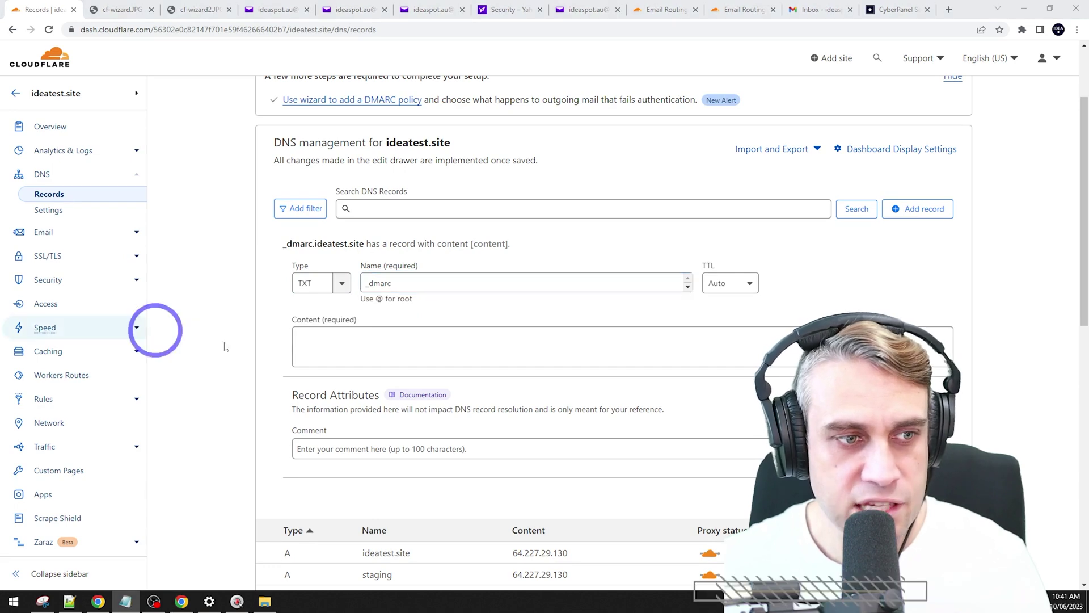
click(358, 347)
text(v=DMARC1; p=none)
click(546, 271)
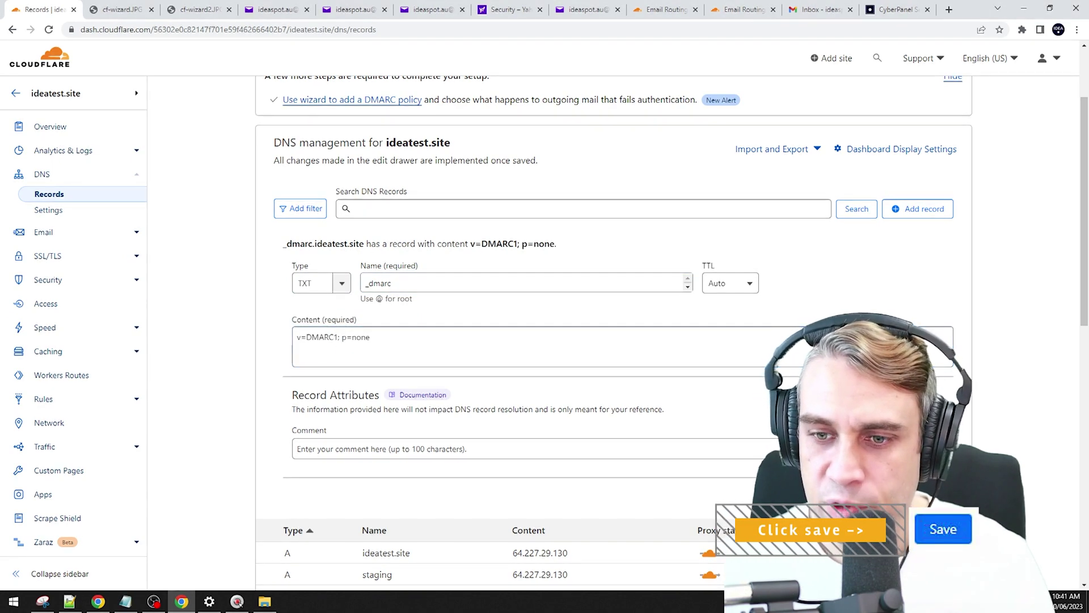
key(Return)
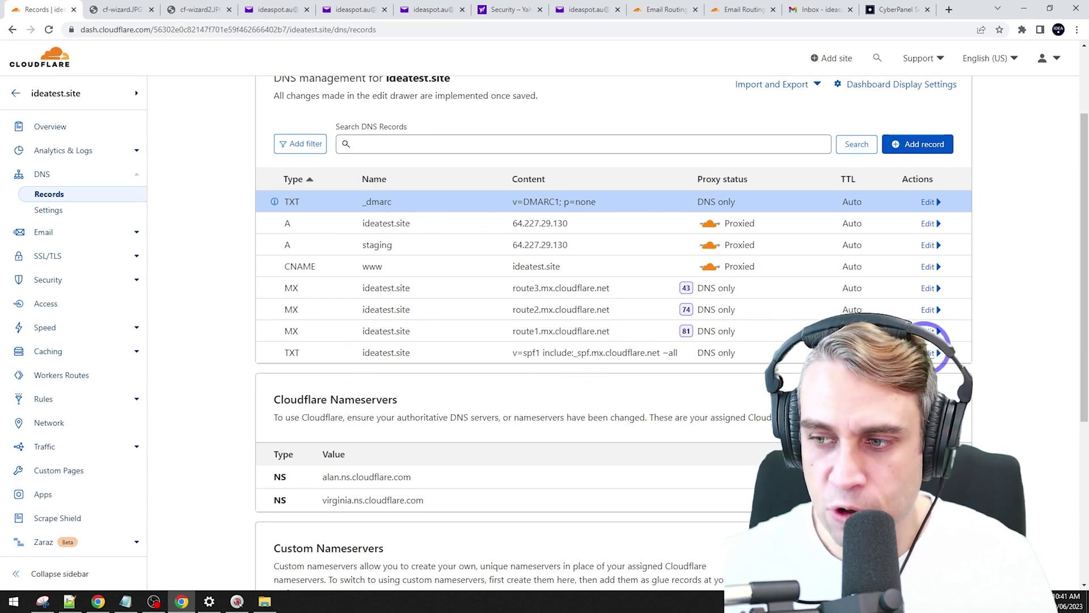
Step: Edit the SPF TXT record so include:_spf.mail.yahoo.com sits before ~all
click(930, 352)
click(418, 445)
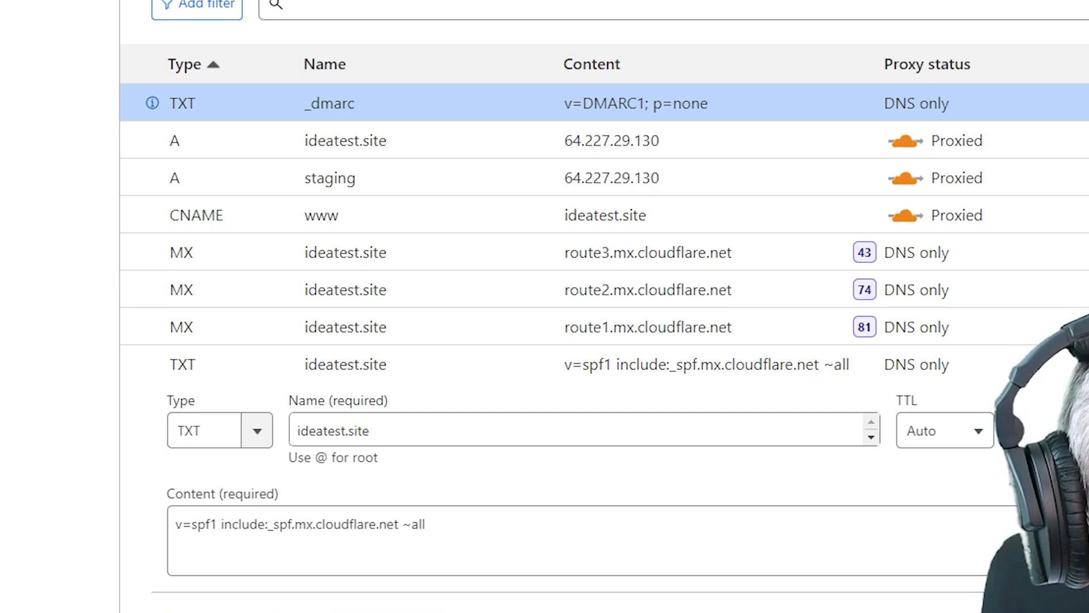
click(403, 521)
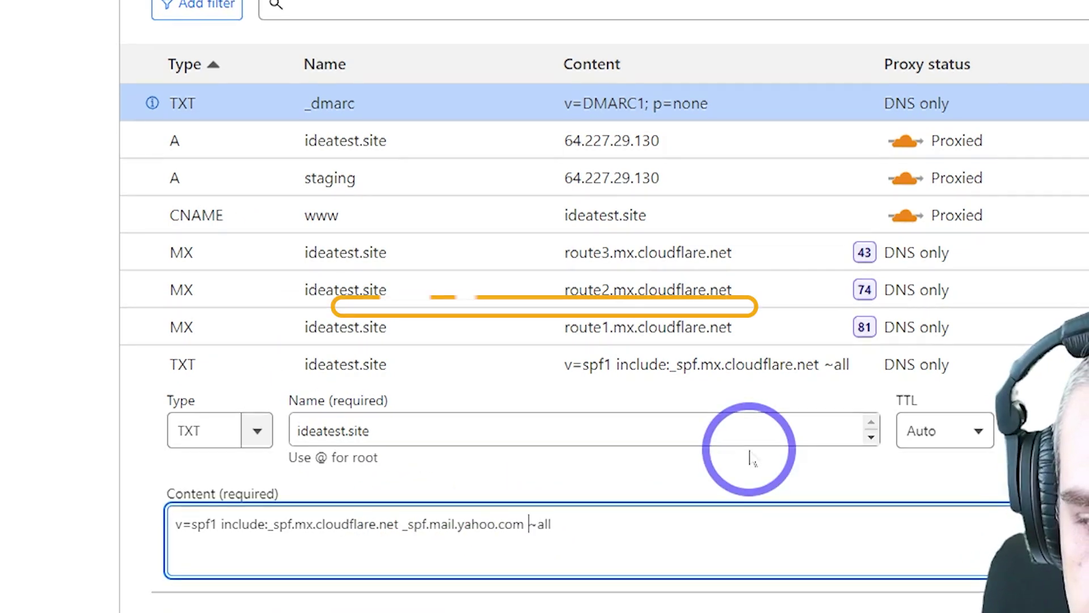
key(Left)
key(Left)
key(Left)
key(Left)
key(Left)
key(Left)
key(Left)
key(Left)
key(Left)
key(Left)
key(Left)
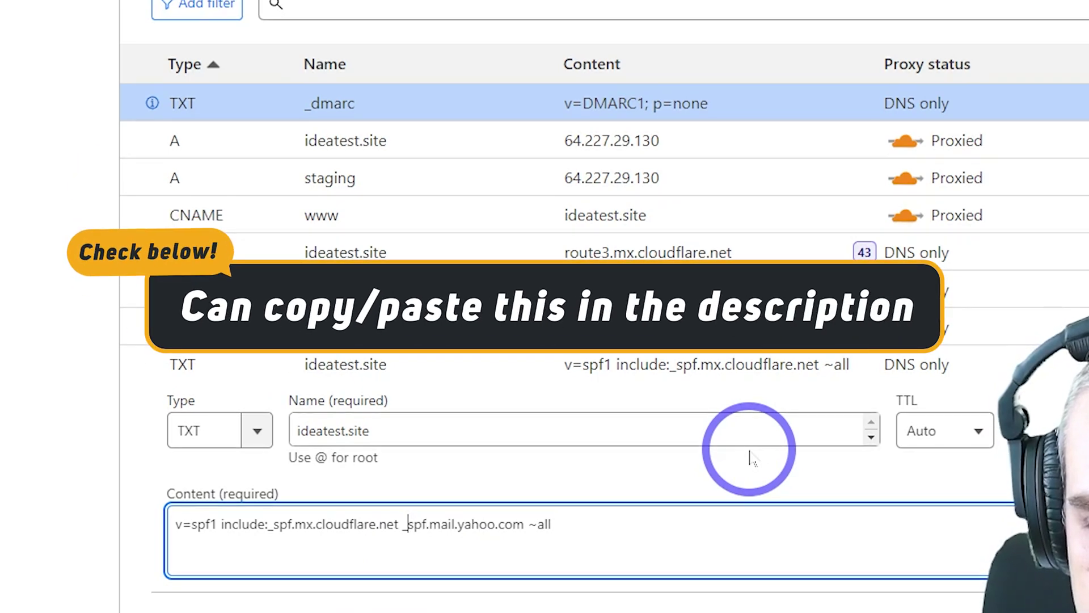
text(include:)
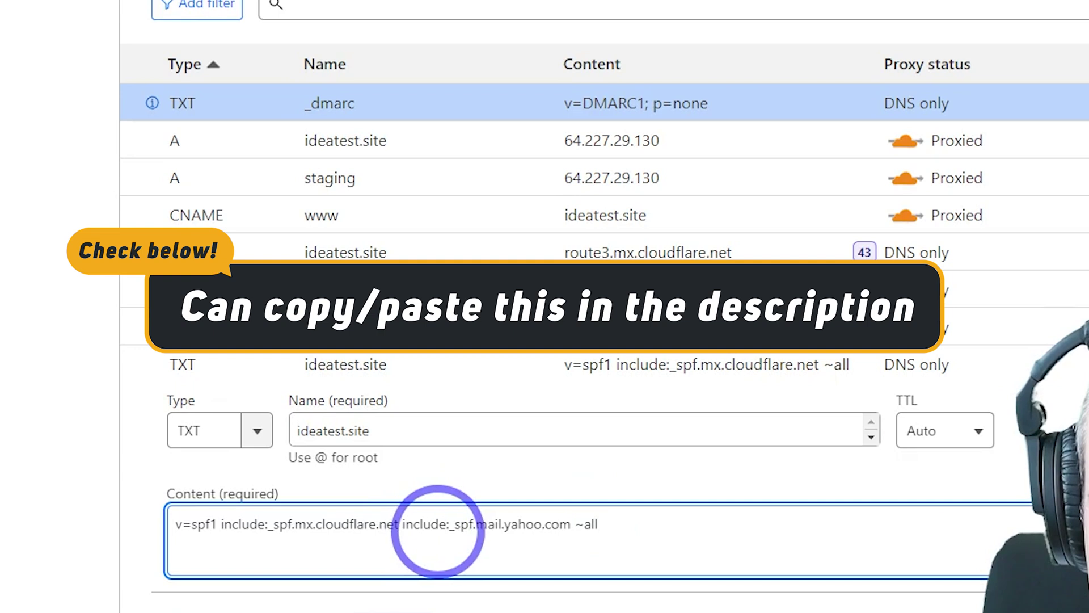
click(399, 524)
drag(399, 524, 573, 529)
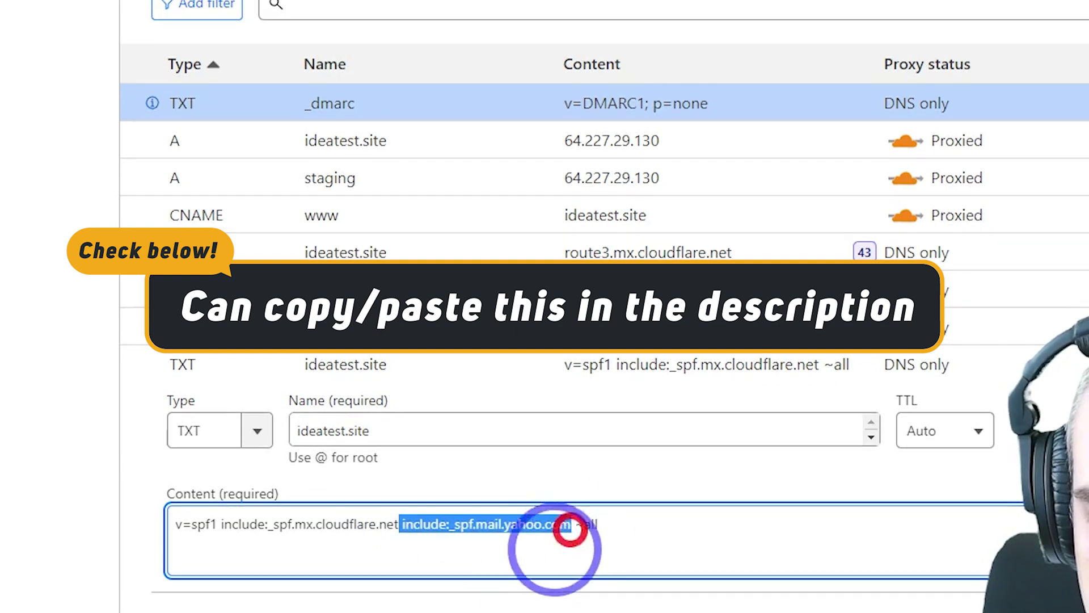
ctrl+scroll(522, 573, up, 2)
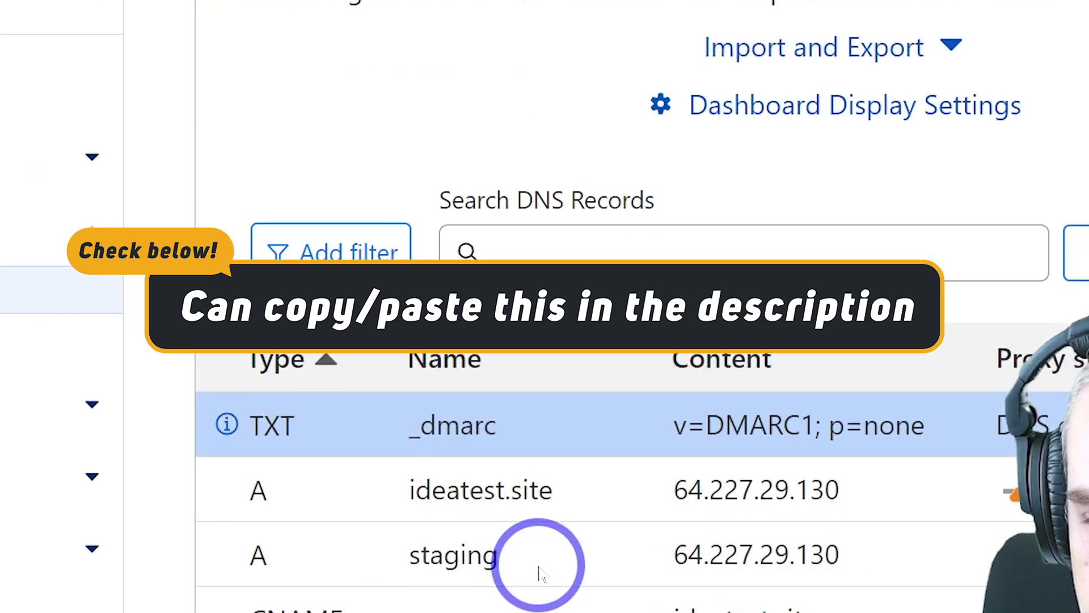
scroll(683, 596, down, 8)
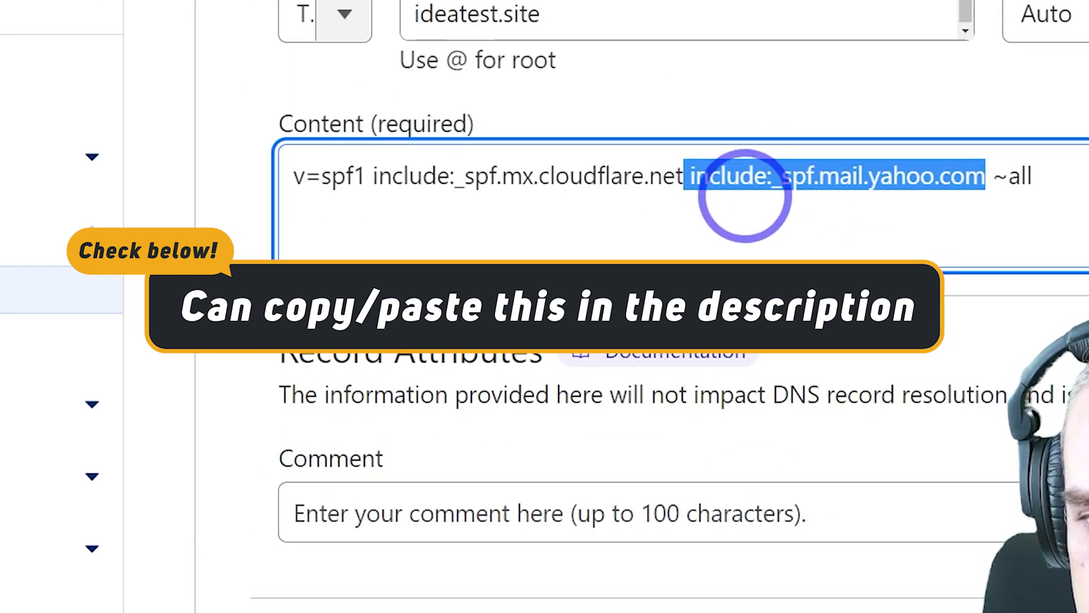
click(685, 184)
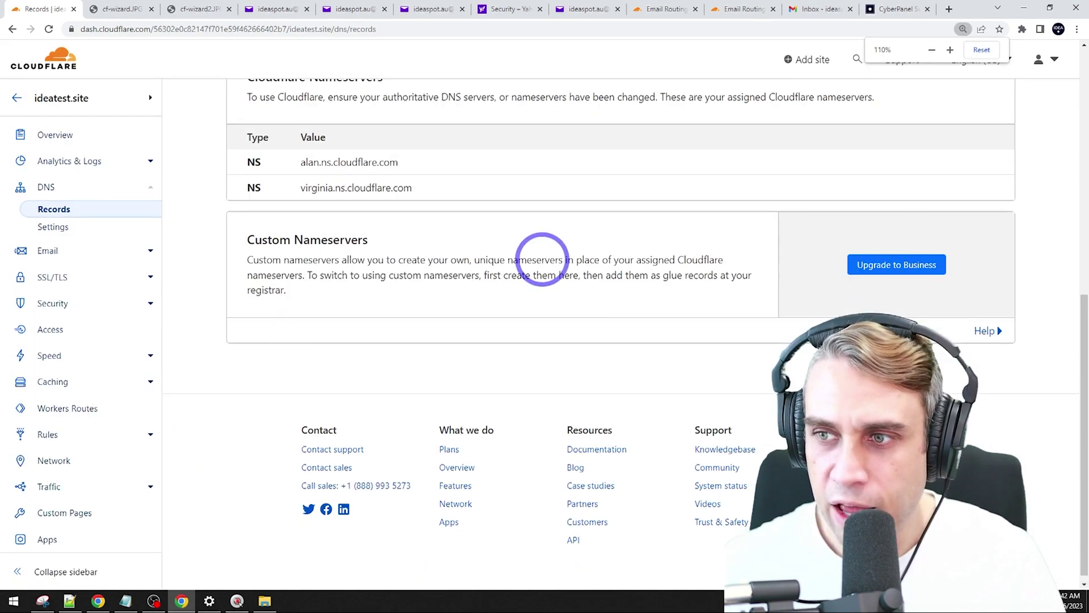
Step: Send the 'brand new email tutorial' draft to the Gmail account and bring up the Gmail inbox
scroll(511, 226, up, 4)
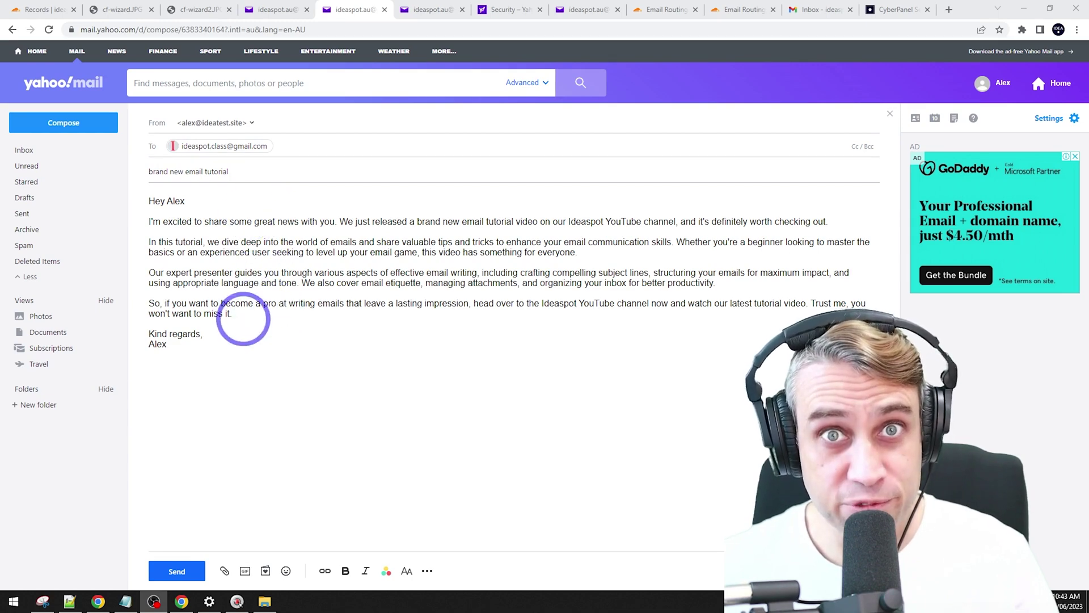
click(177, 571)
click(182, 601)
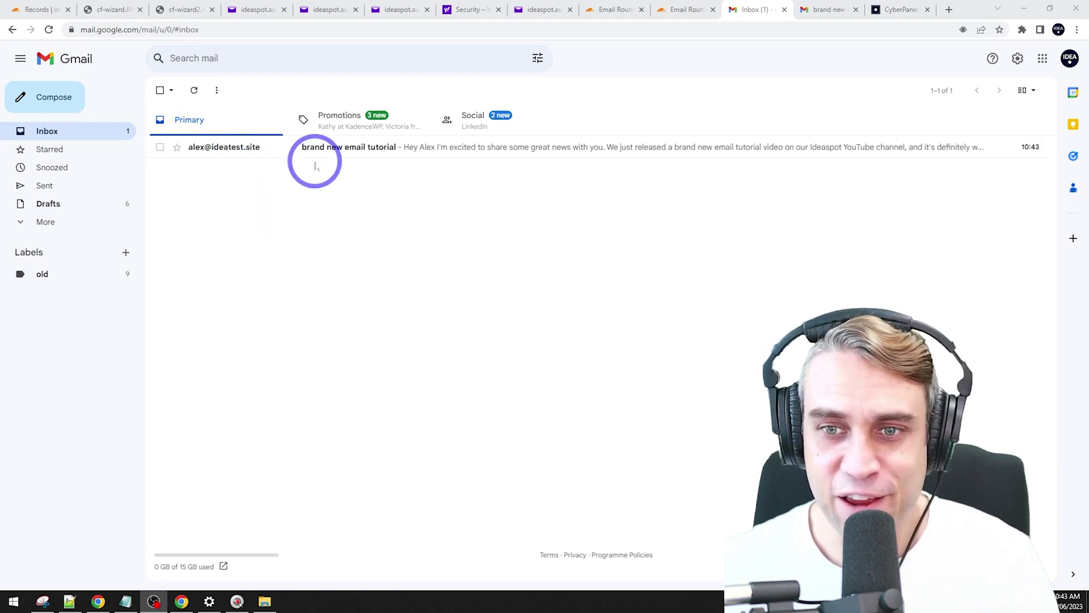
Step: Open the received 'brand new email tutorial' message and show its original with SPF, DKIM and DMARC results
click(354, 156)
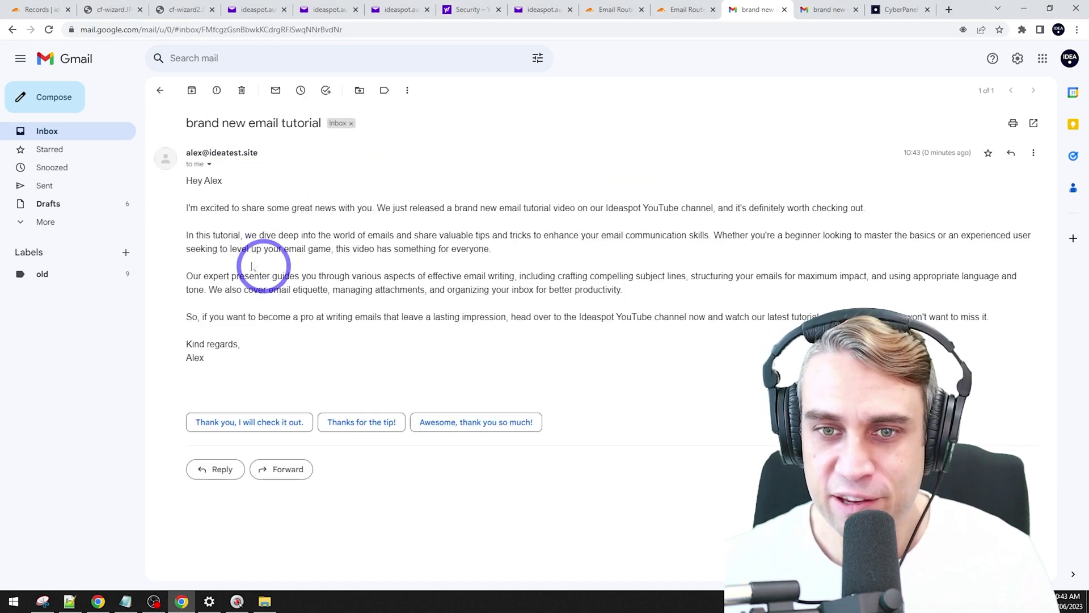
click(1033, 153)
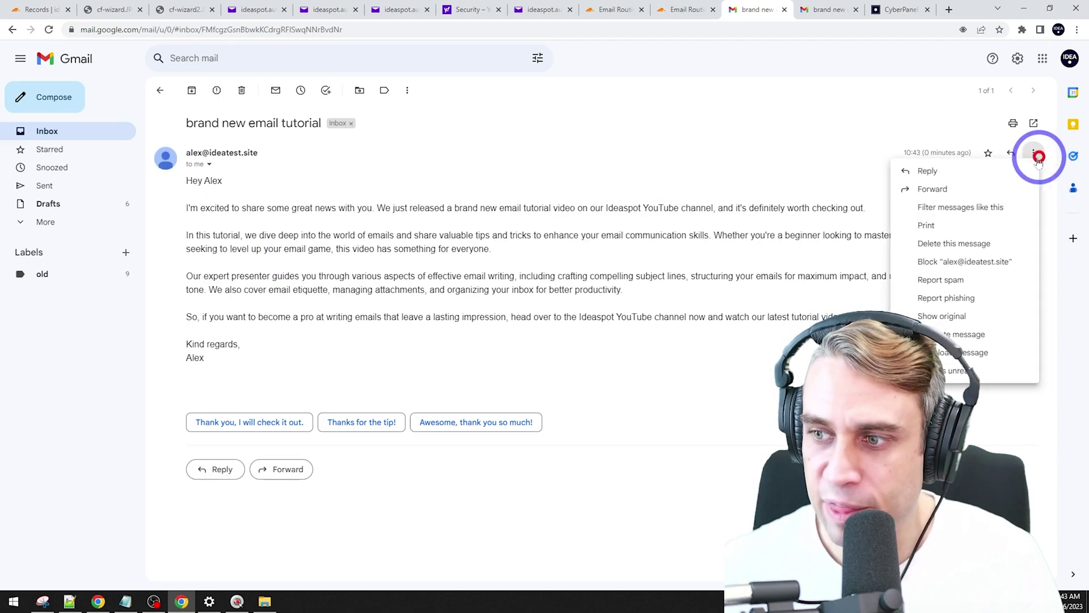
click(942, 316)
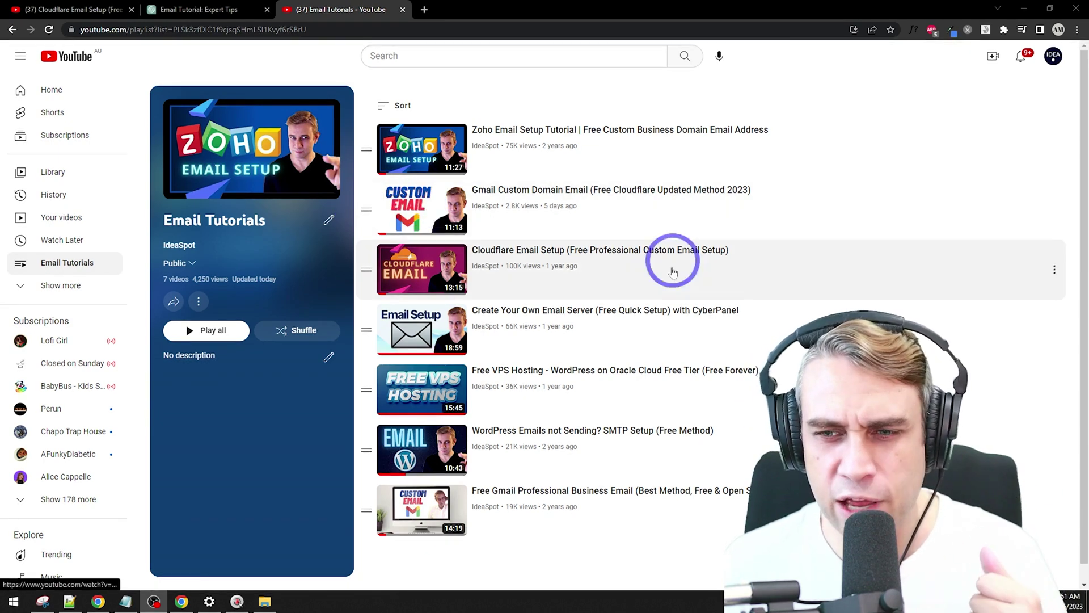
click(411, 278)
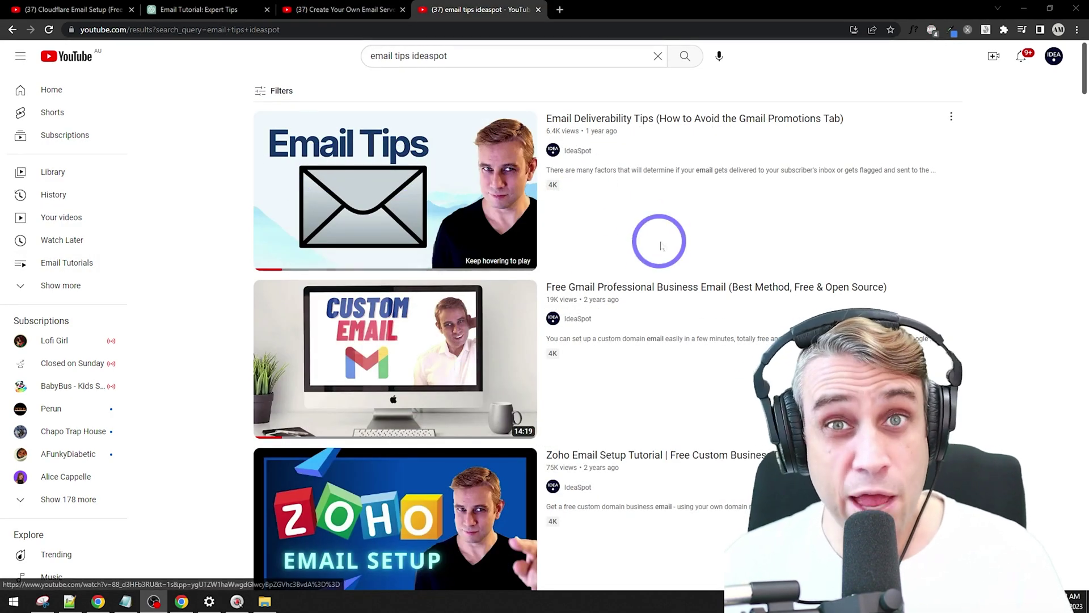
Step: Preview the top Email Deliverability Tips result among the 'email tips ideaspot' search results
mouse_move(675, 221)
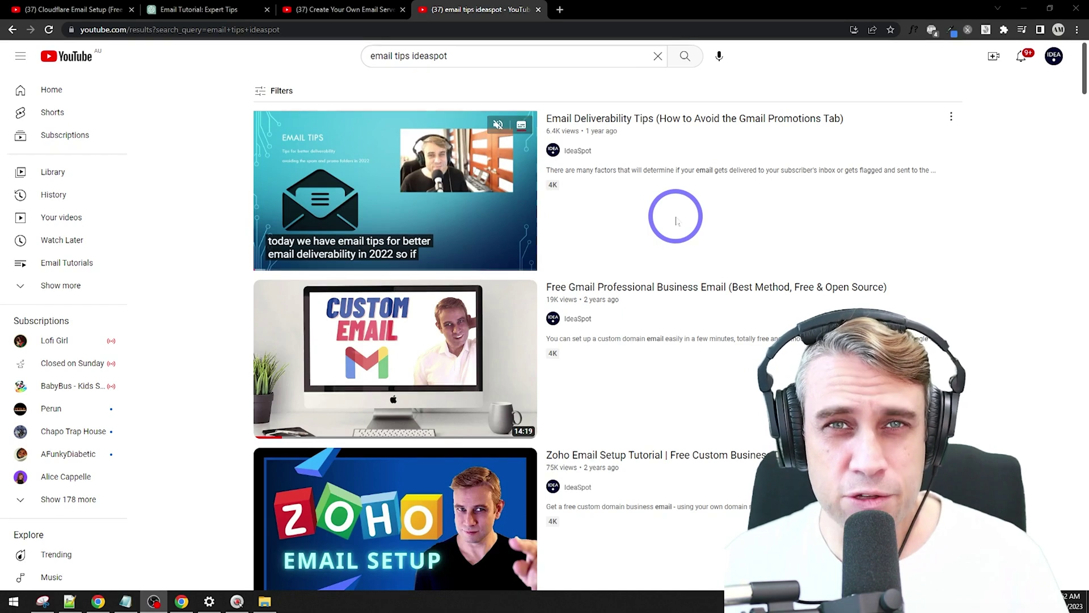